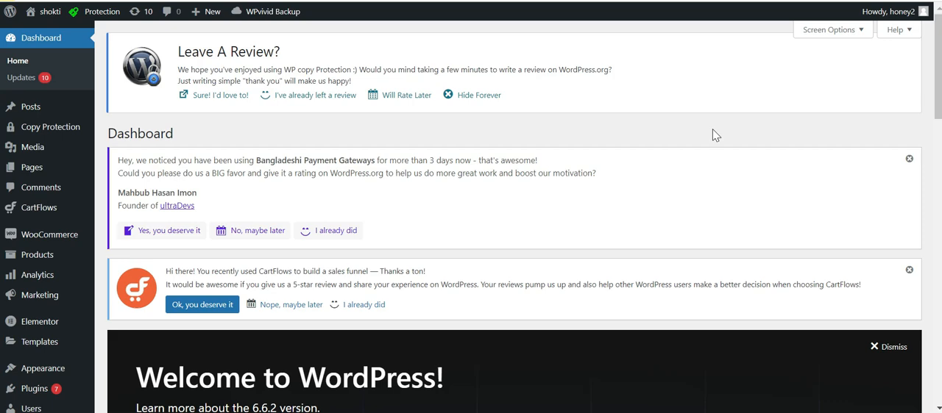
Open the Shipping settings of WooCommerce.
left_click_drag(935, 103, 915, 81)
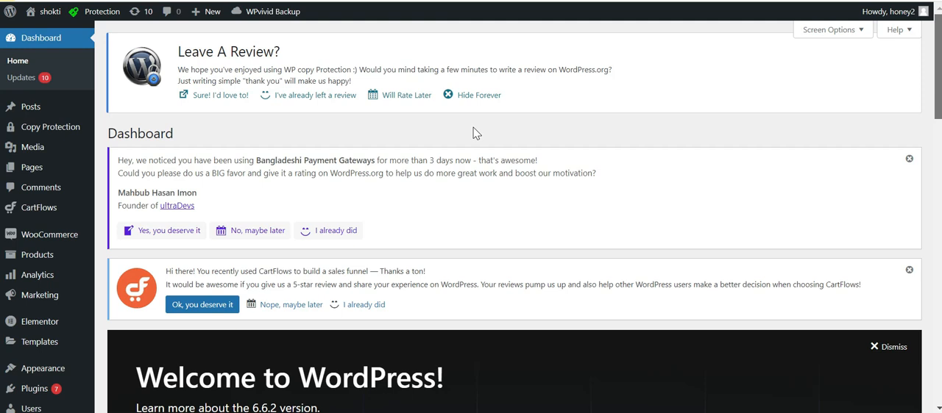
scroll(44, 118, "down", 2)
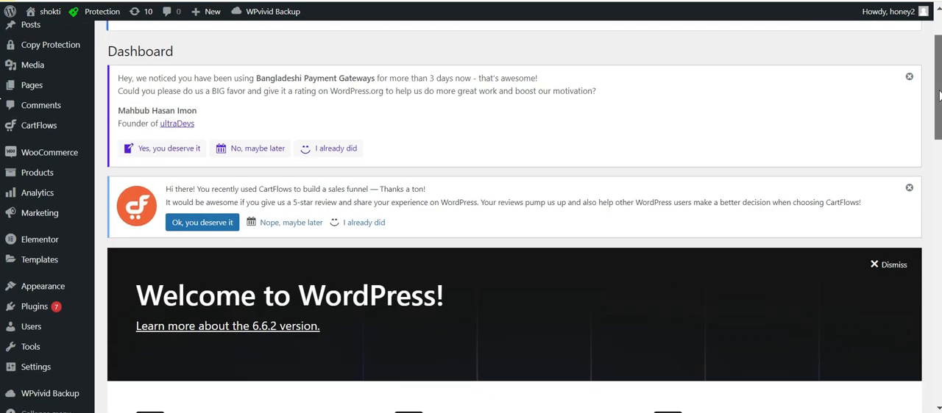
scroll(59, 147, "up", 1)
mouse_move(58, 210)
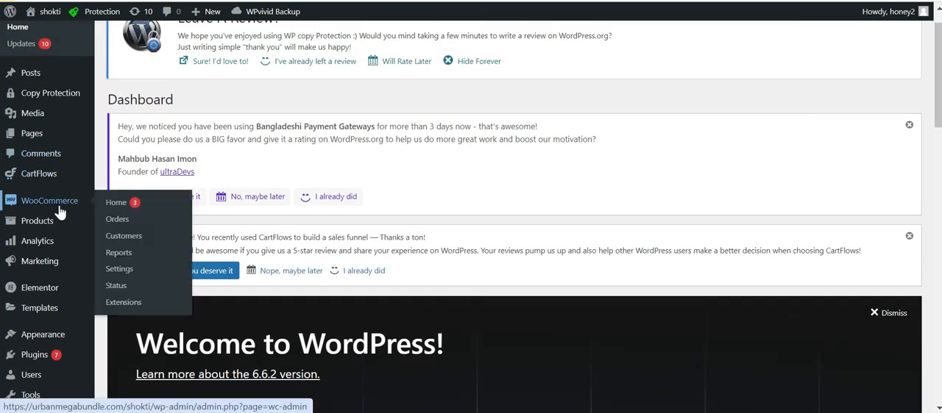
left_click(122, 270)
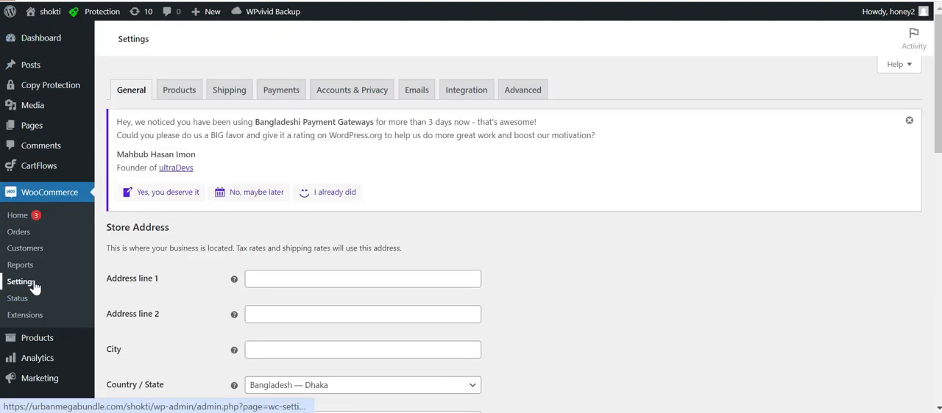
left_click(231, 93)
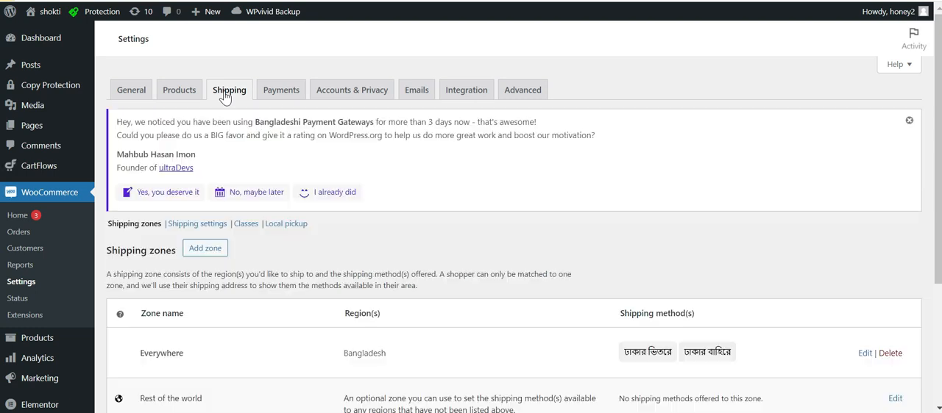
Open the Everywhere shipping zone for editing and bring up its shipping methods.
scroll(704, 328, "down", 2)
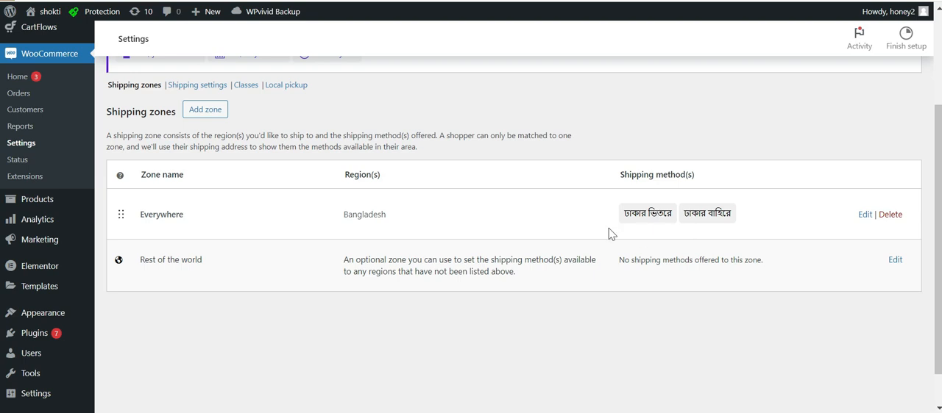
left_click(865, 214)
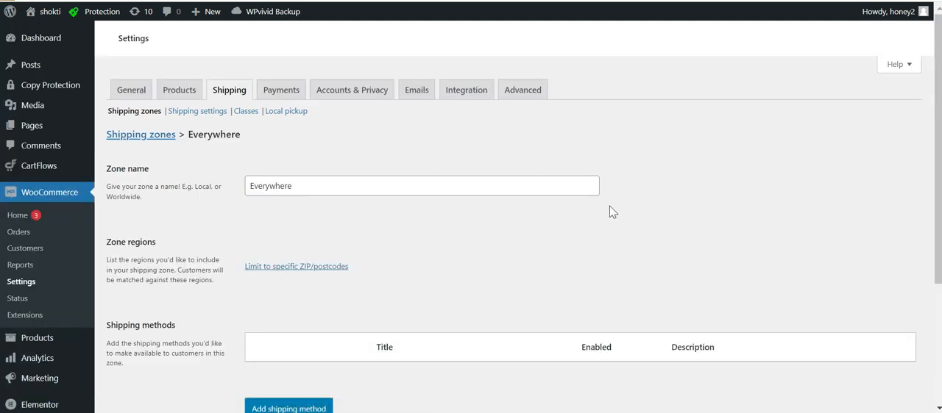
scroll(2, 182, "down", 2)
scroll(1, 181, "down", 3)
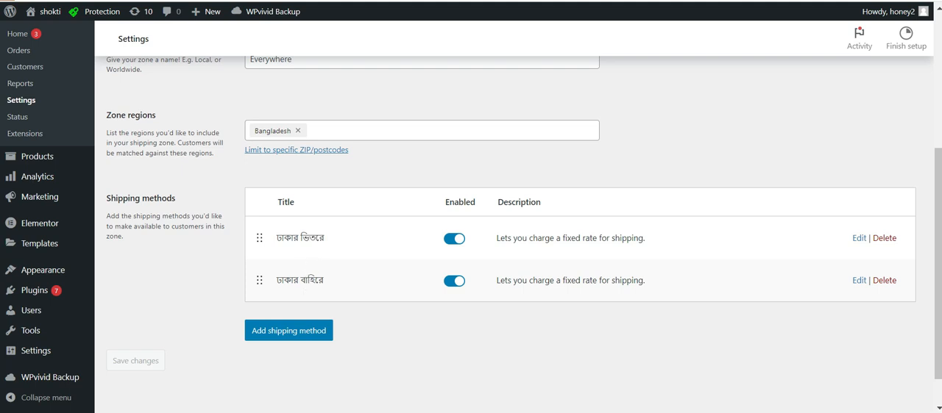
Set the cost of the ঢাকার ভিতরে flat rate to 90 and save the shipping method.
left_click(859, 238)
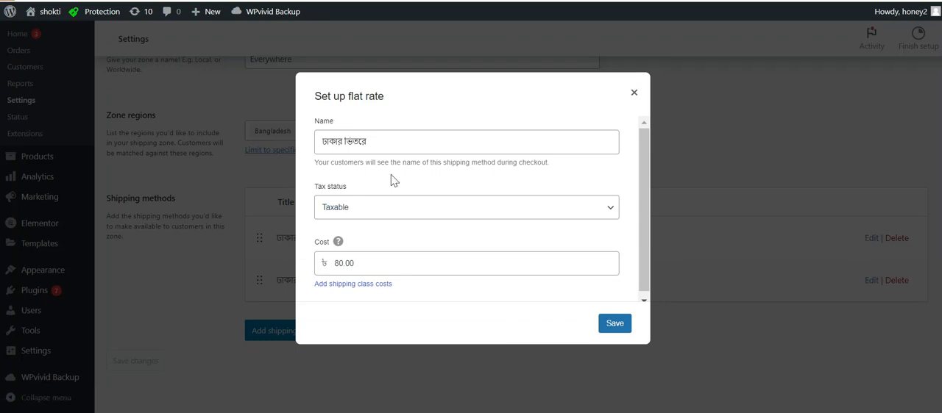
double_click(352, 264)
key("BackSpace")
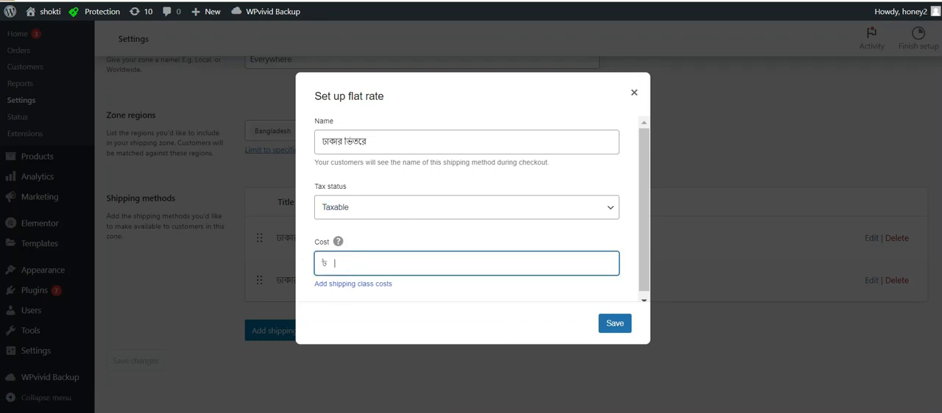
type("90")
left_click(612, 324)
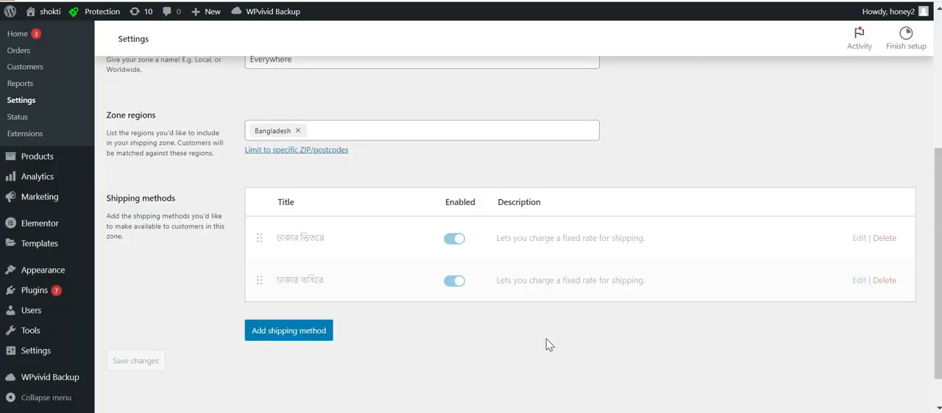
Enable Cash on delivery among the store's payment methods.
scroll(920, 248, "down", 1)
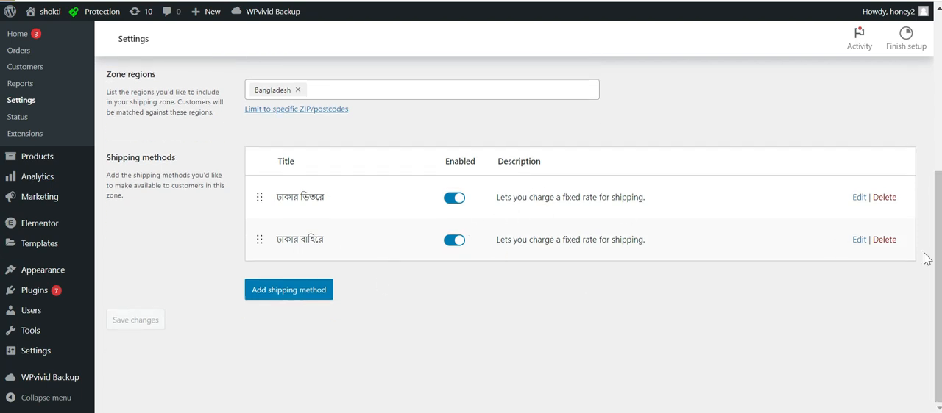
left_click_drag(939, 254, 939, 234)
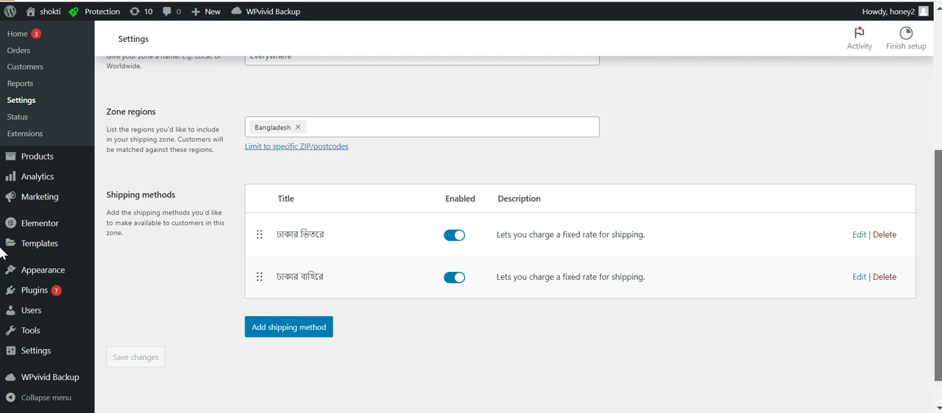
scroll(356, 251, "up", 4)
left_click(279, 90)
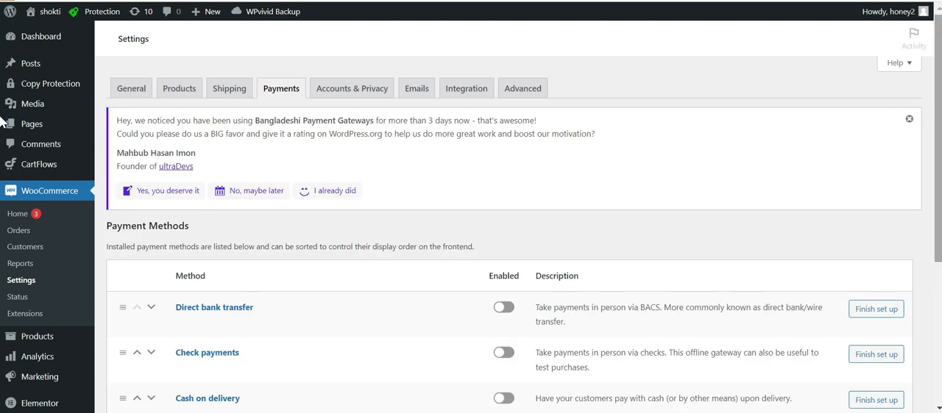
scroll(3, 213, "down", 3)
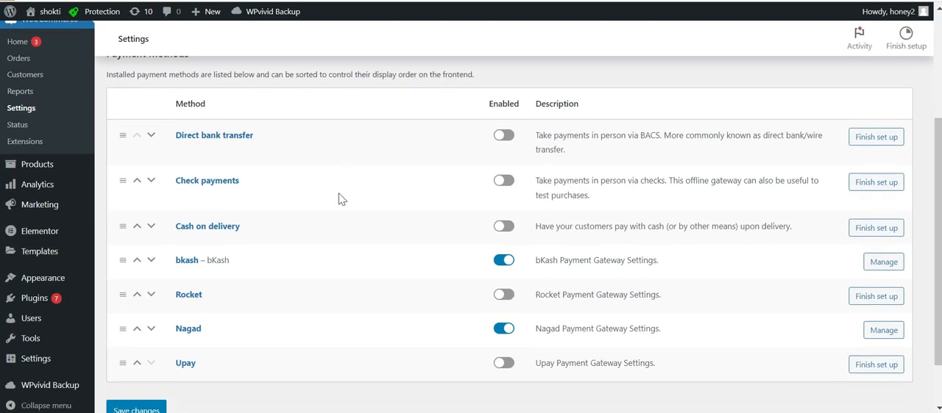
left_click(507, 227)
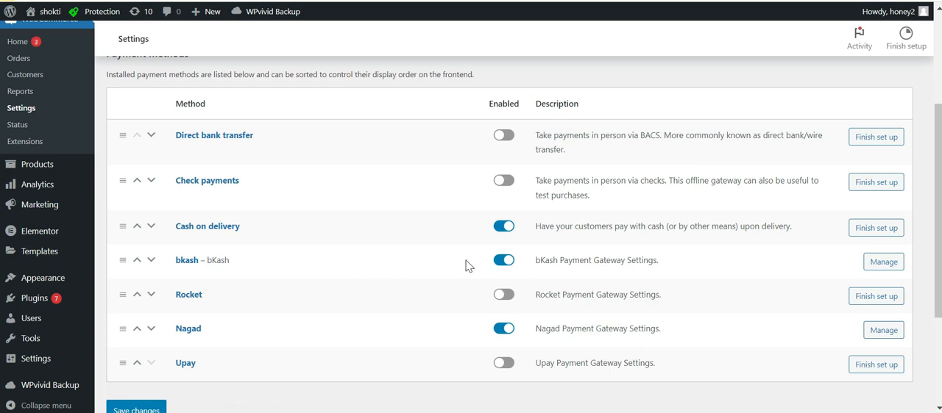
Open the bKash payment gateway's settings and view its account details.
left_click(881, 266)
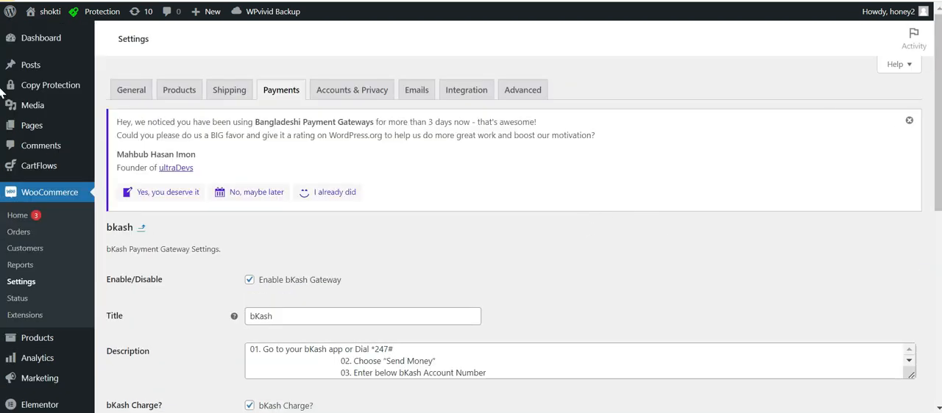
scroll(2, 158, "down", 3)
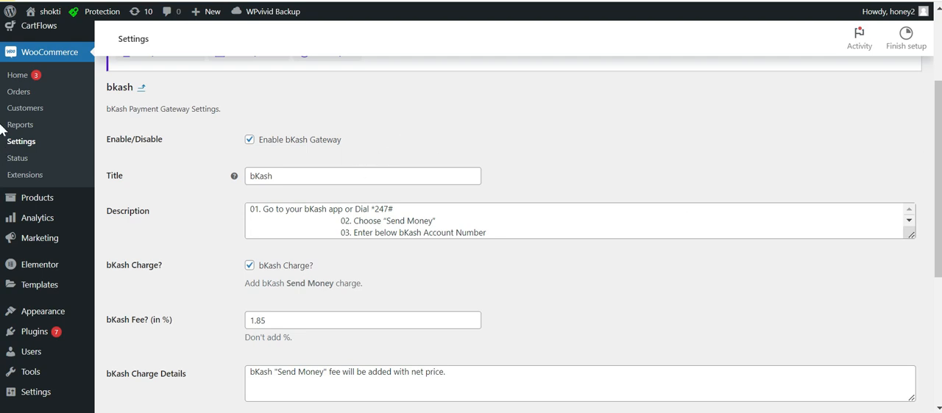
scroll(2, 129, "down", 4)
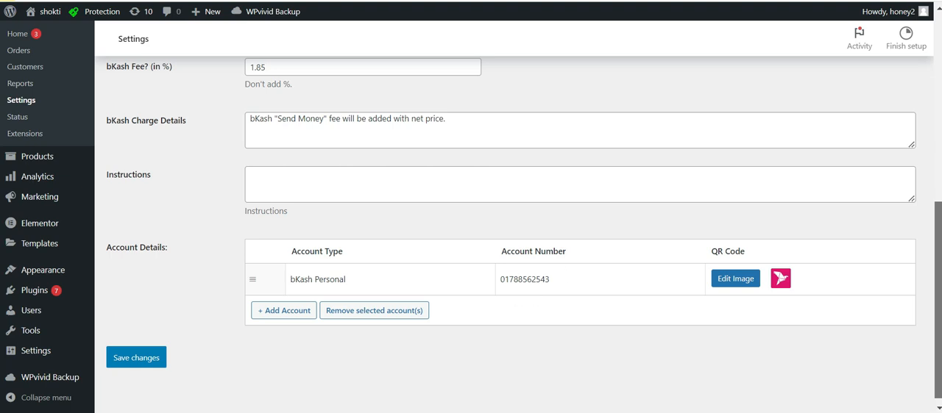
Try replacing the account number of the bKash Personal account, undoing the change.
double_click(549, 280)
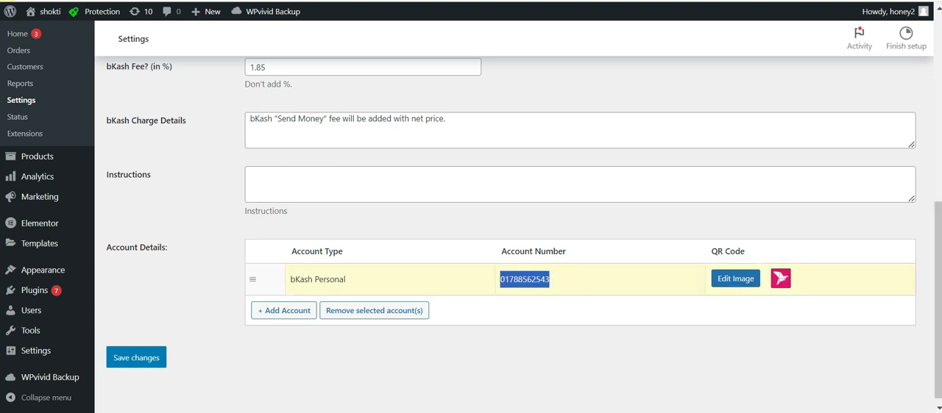
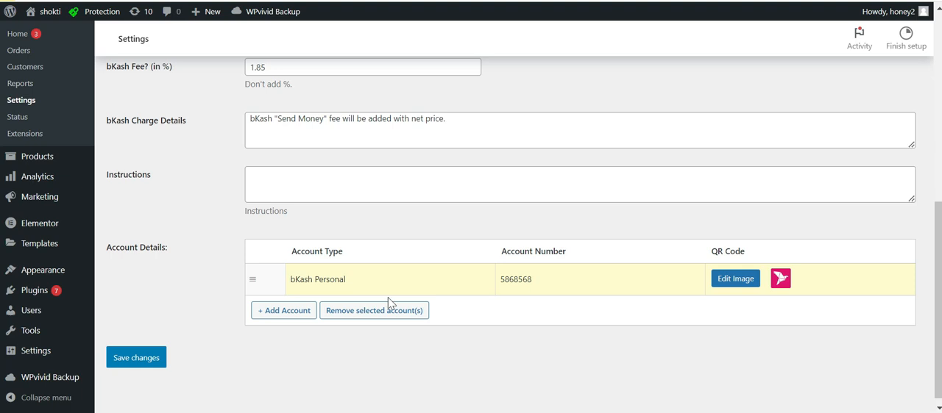
double_click(567, 275)
key("BackSpace")
key("ctrl+z")
key("ctrl+z")
left_click(404, 343)
Return to the payment methods list and switch Cash on delivery off and back on.
scroll(735, 98, "up", 6)
left_click(258, 96)
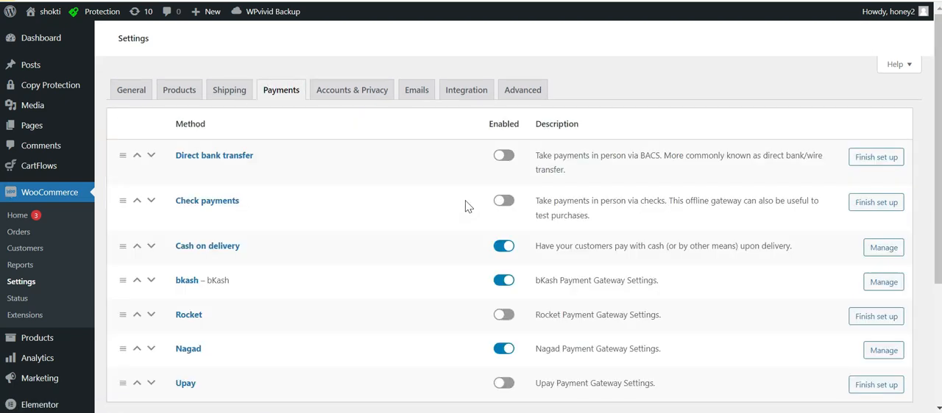
scroll(907, 245, "down", 2)
scroll(908, 245, "down", 2)
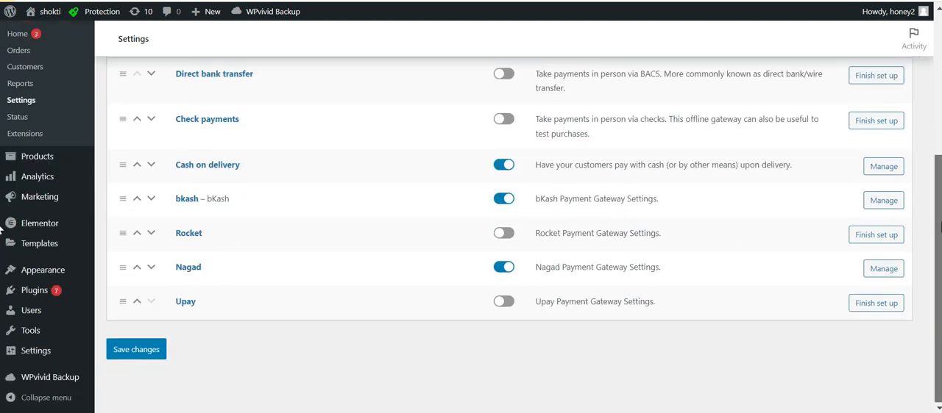
left_click(506, 167)
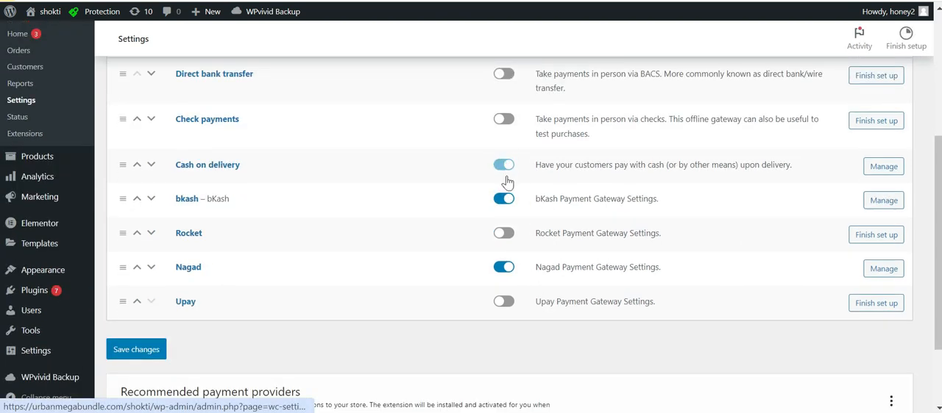
left_click(512, 166)
scroll(2, 180, "up", 4)
scroll(2, 120, "down", 2)
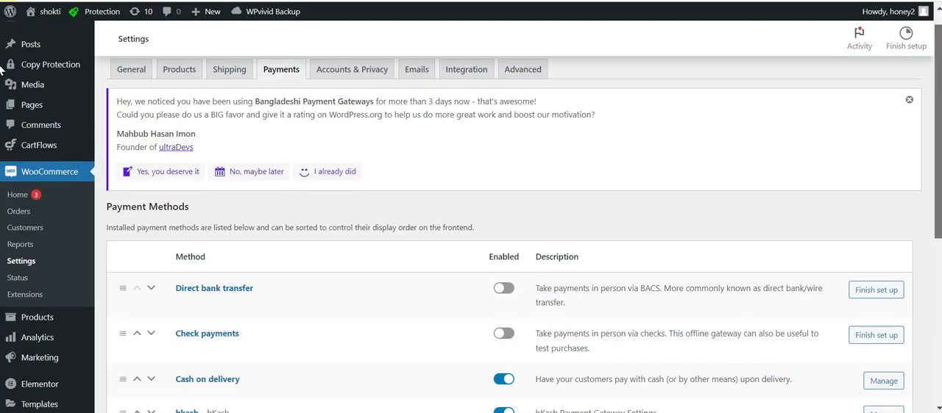
Open the list of all products and locate the price of the landing page design product.
mouse_move(74, 220)
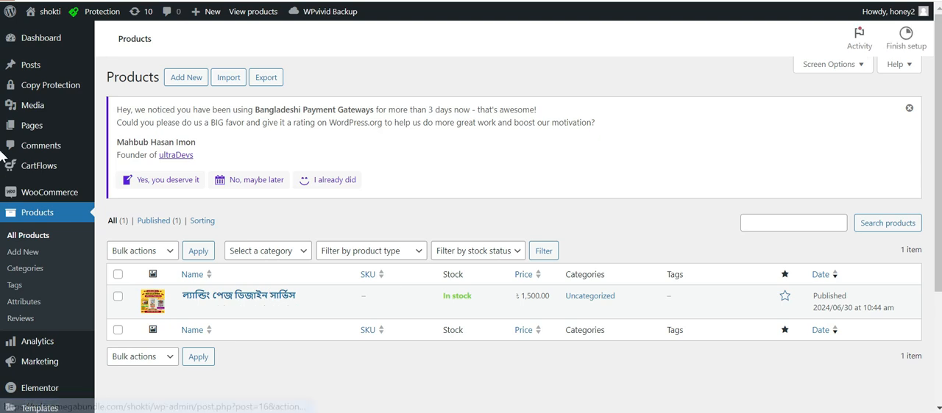
scroll(465, 314, "down", 1)
left_click_drag(520, 248, 554, 249)
left_click(537, 248)
Switch to the storefront's checkout form and select the ঢাকার বাহিরে shipping option to check the order total.
left_click(317, 0)
left_click_drag(938, 41, 905, 326)
left_click(726, 254)
left_click_drag(938, 316, 938, 335)
left_click(685, 193)
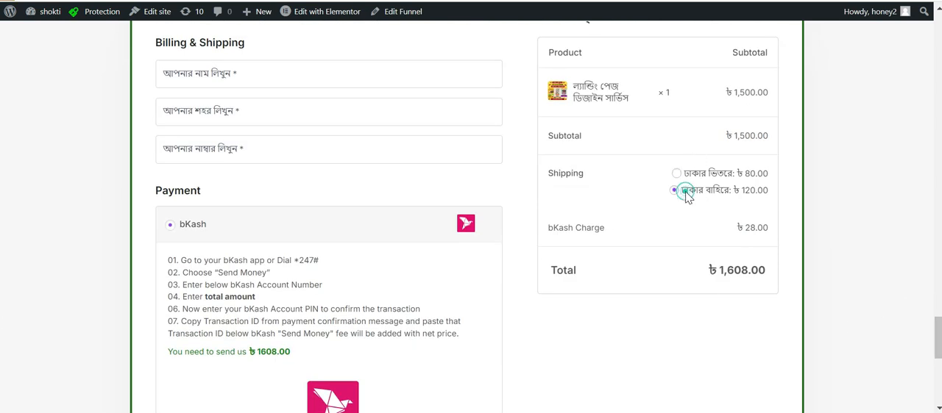
left_click_drag(941, 336, 940, 317)
left_click(747, 252)
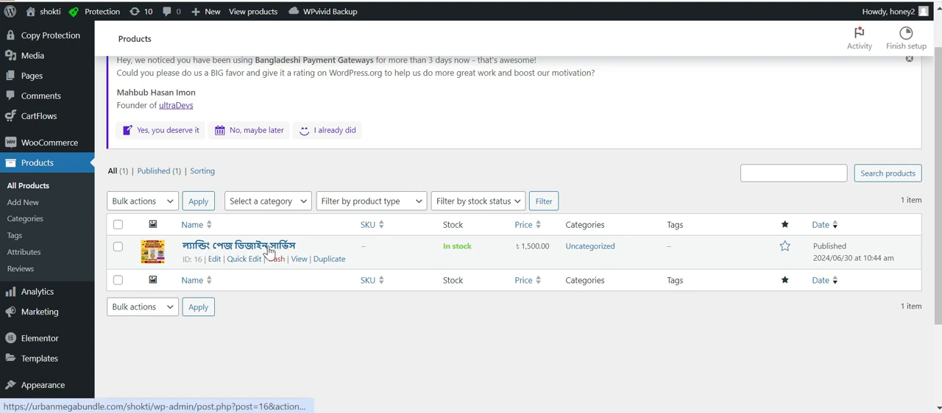
Open the ল্যান্ডিং পেজ ডিজাইন সার্ভিস product for editing and review its image and regular price.
left_click(213, 259)
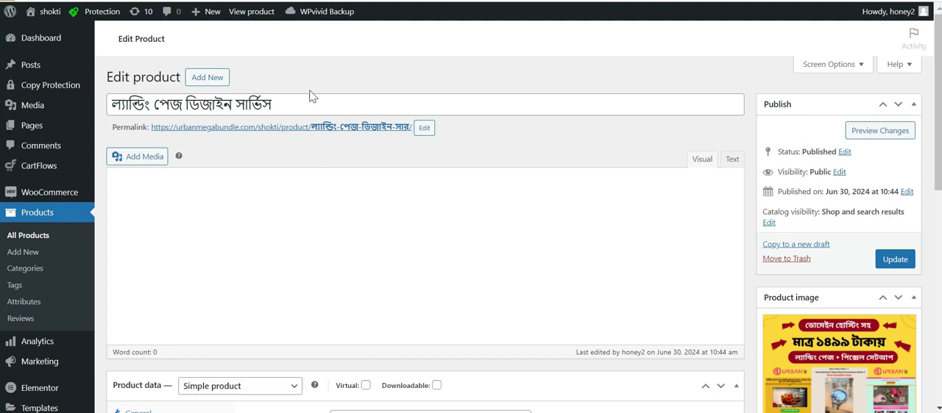
scroll(2, 77, "down", 2)
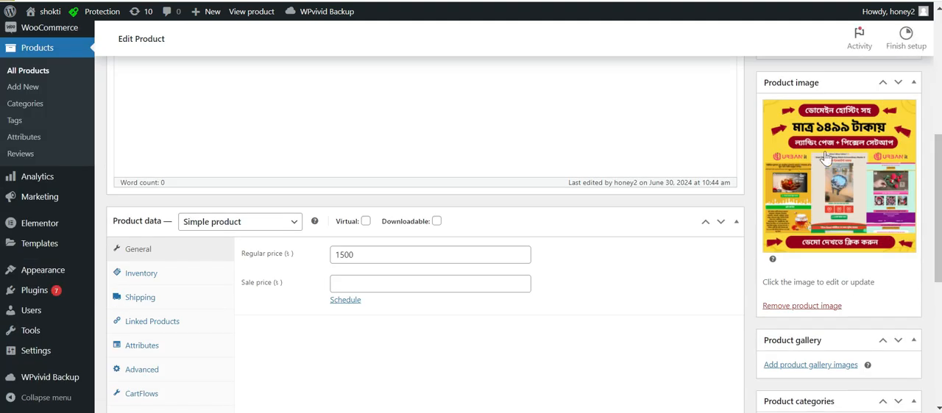
scroll(2, 168, "down", 4)
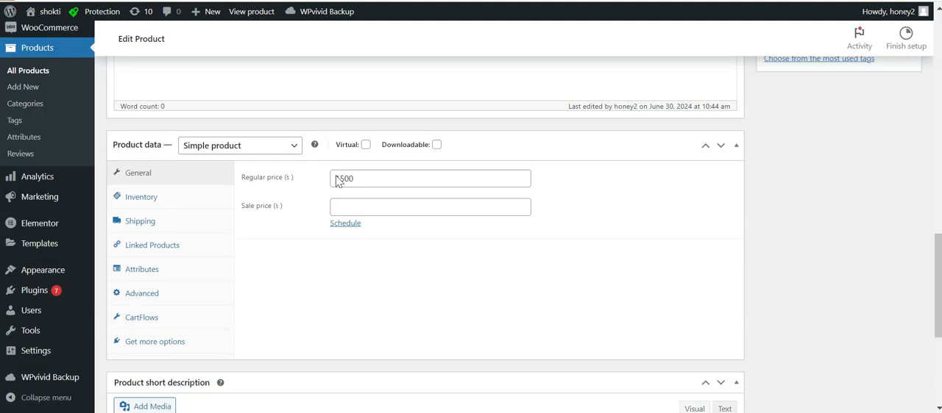
scroll(3, 312, "up", 7)
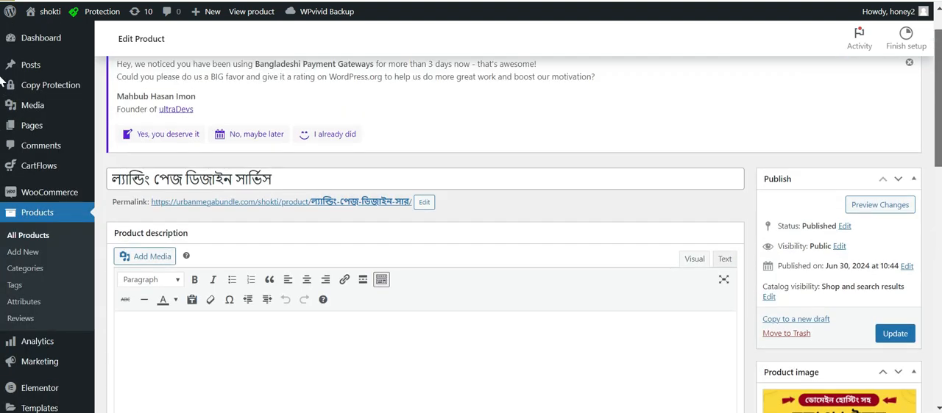
Examine the product's title, description, product image and price fields in the product editor.
left_click(342, 175)
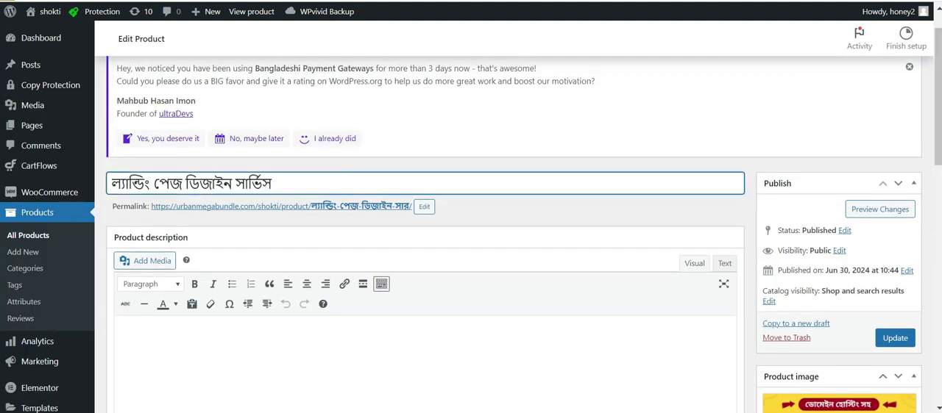
type("to z)")
scroll(337, 189, "up", 1)
scroll(4, 132, "down", 2)
scroll(4, 132, "up", 2)
scroll(3, 162, "down", 5)
scroll(2, 190, "down", 1)
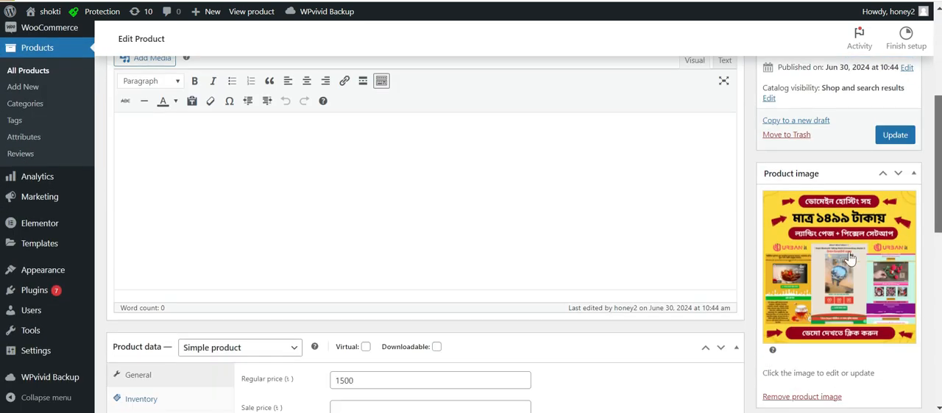
scroll(2, 180, "up", 1)
scroll(4, 217, "down", 5)
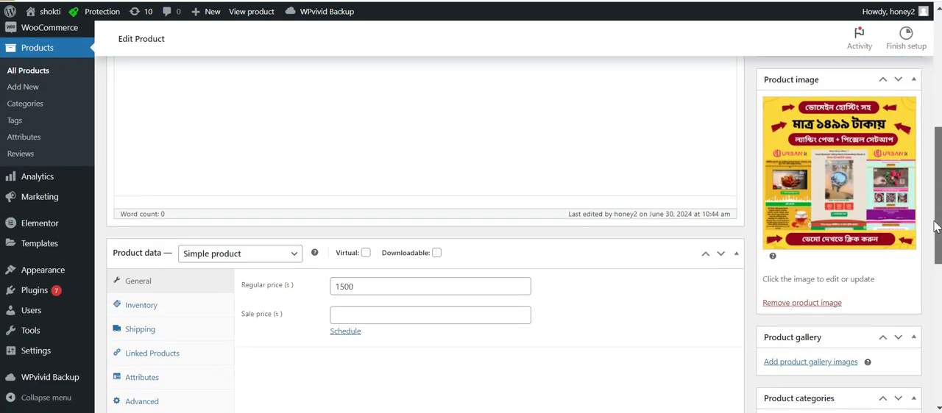
Remove the product image and set it again using ১৪৯৯-টাকায়-ল্যান্ডিং-পেজ-পিক্সেল-সেটআপ.png from the media library.
scroll(839, 217, "up", 1)
scroll(903, 182, "down", 4)
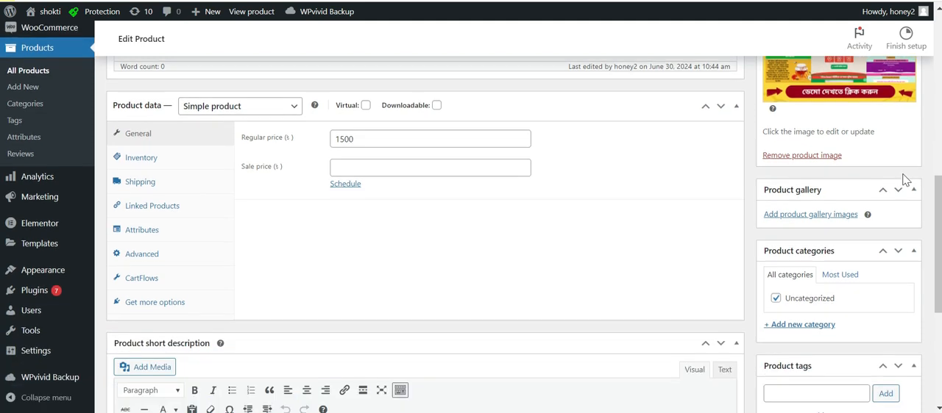
scroll(883, 181, "up", 4)
scroll(749, 177, "down", 2)
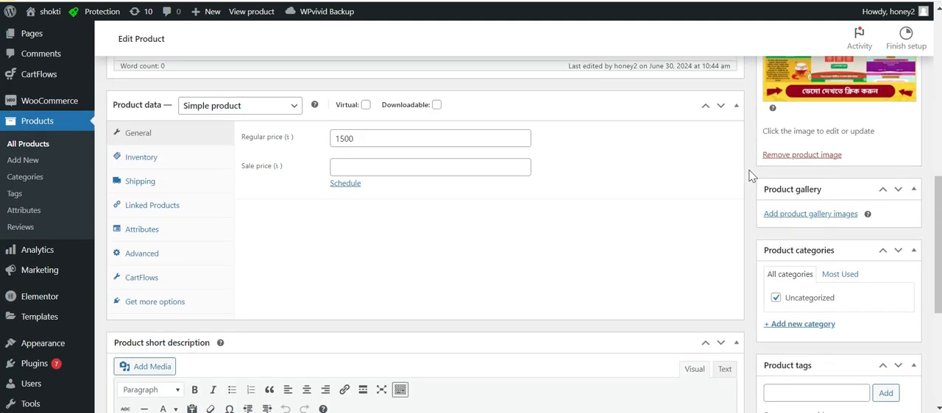
scroll(795, 156, "down", 1)
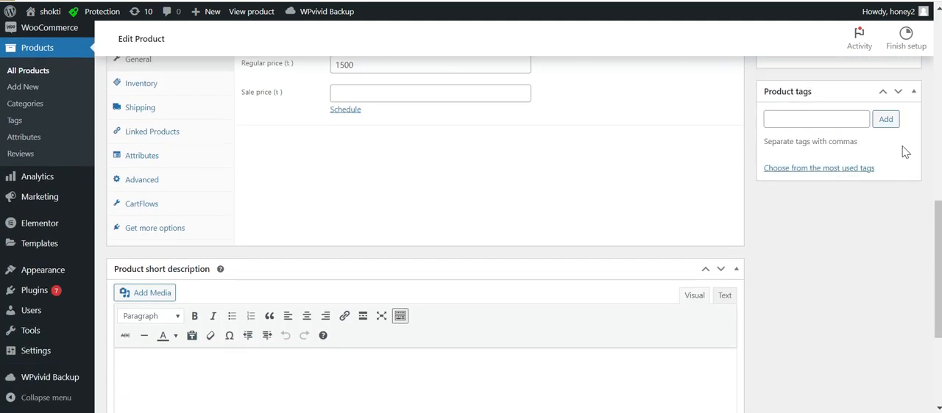
scroll(1, 246, "up", 4)
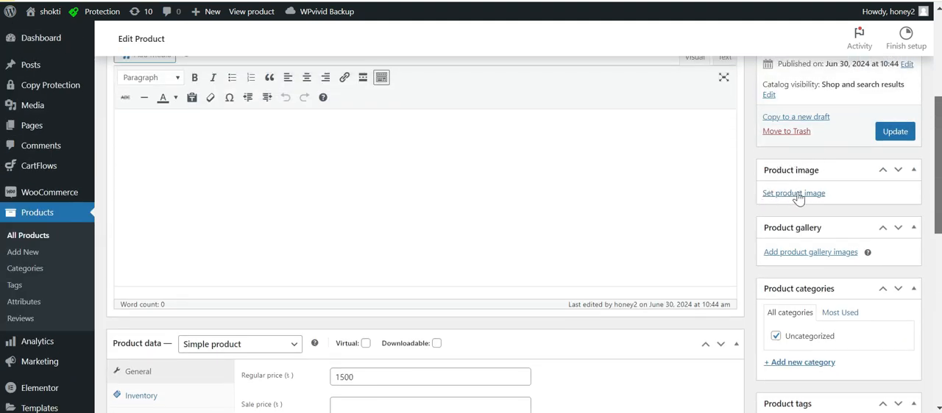
left_click(799, 198)
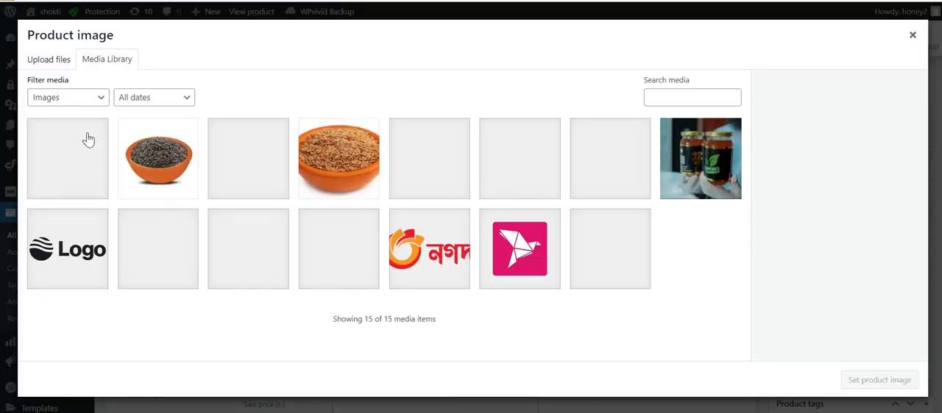
left_click(323, 220)
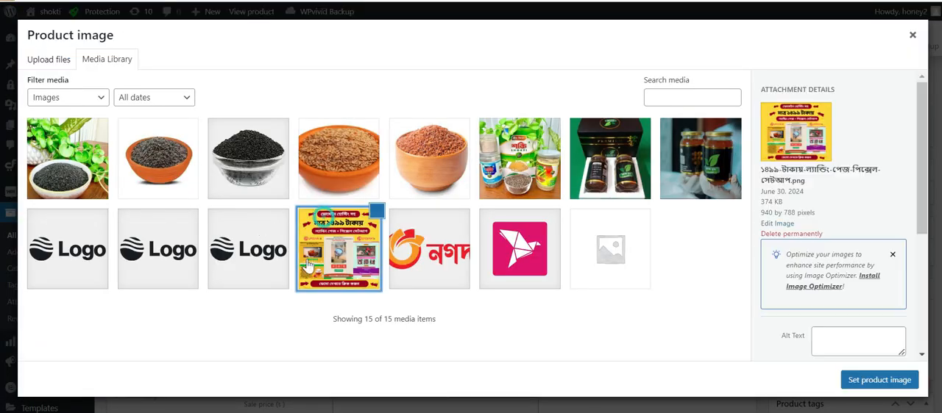
left_click(892, 381)
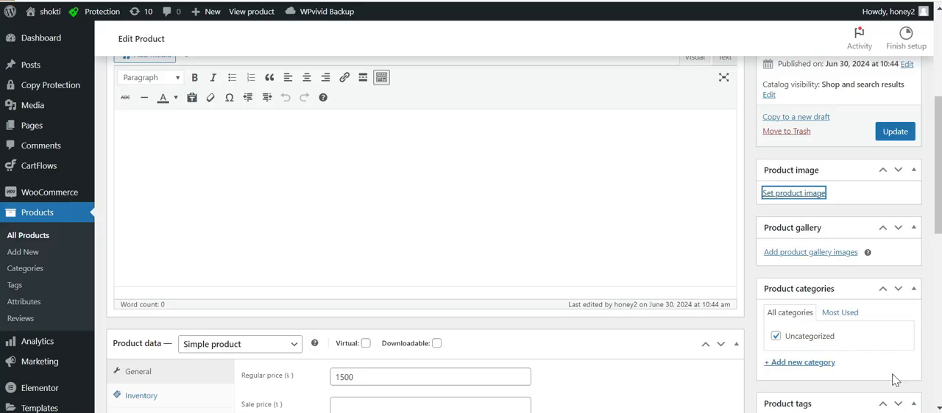
Set the product's regular price to 1200.
scroll(857, 220, "down", 1)
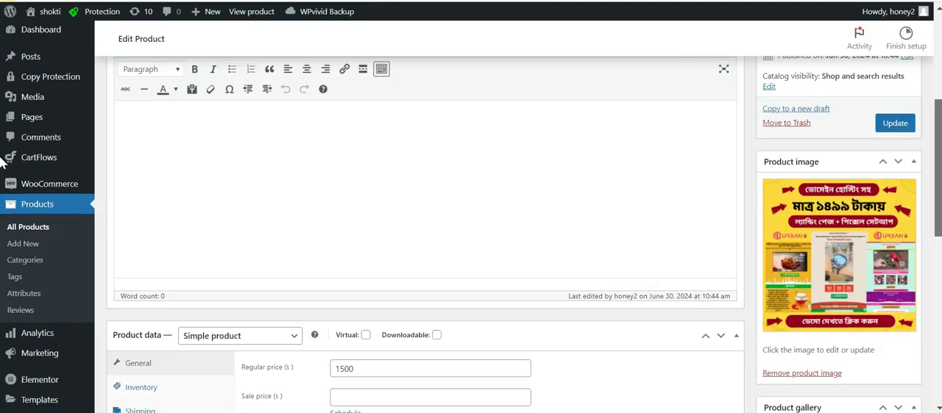
scroll(312, 219, "down", 2)
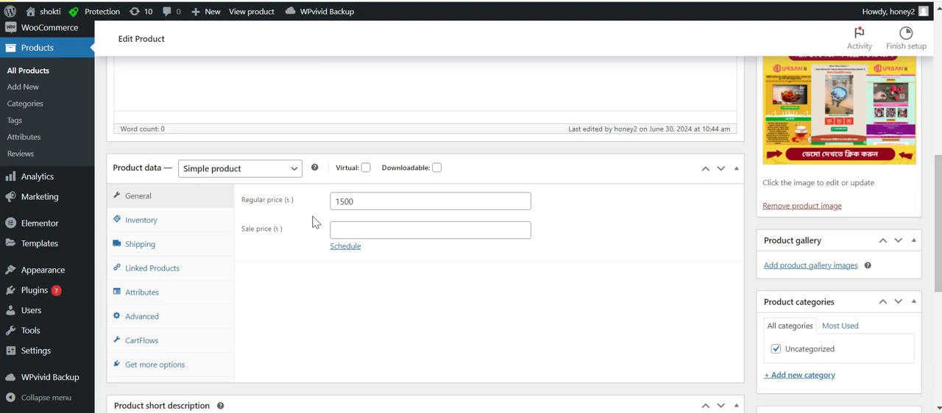
left_click(353, 201)
double_click(368, 202)
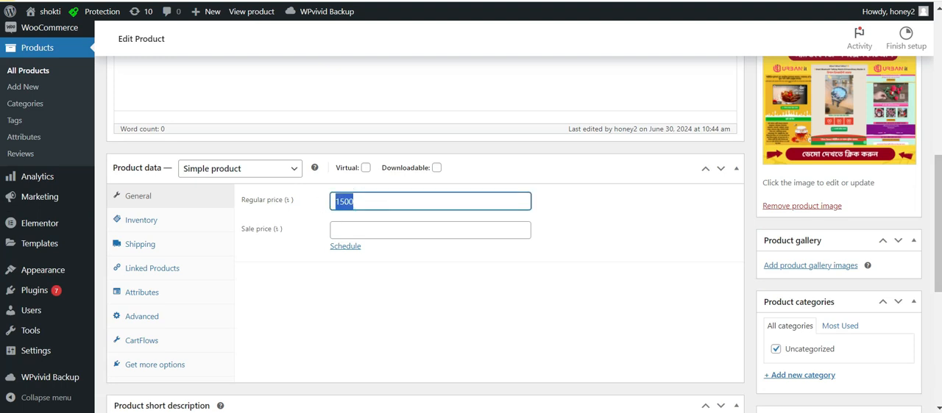
type("1200")
left_click(666, 227)
Update the published product to save the edited product details.
left_click_drag(938, 222, 938, 119)
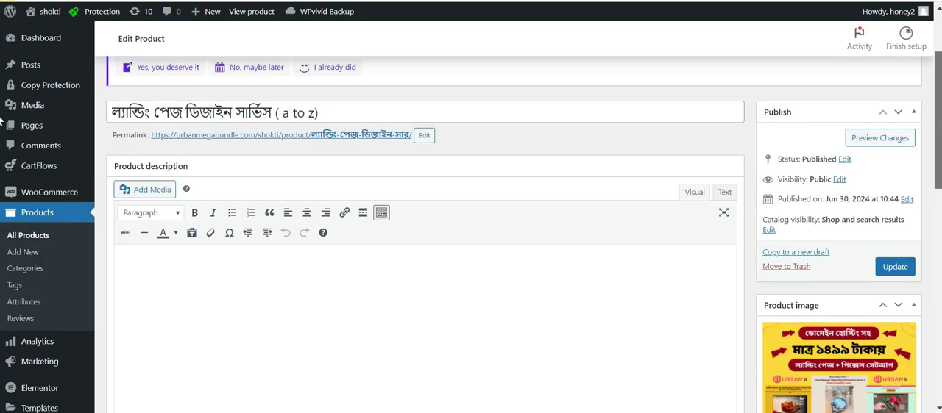
scroll(3, 147, "down", 4)
scroll(2, 147, "up", 4)
left_click(907, 266)
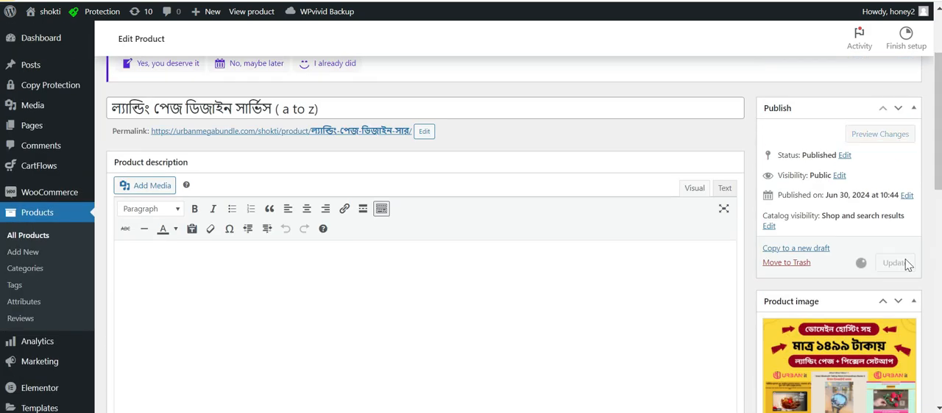
scroll(899, 267, "down", 4)
scroll(2, 125, "up", 4)
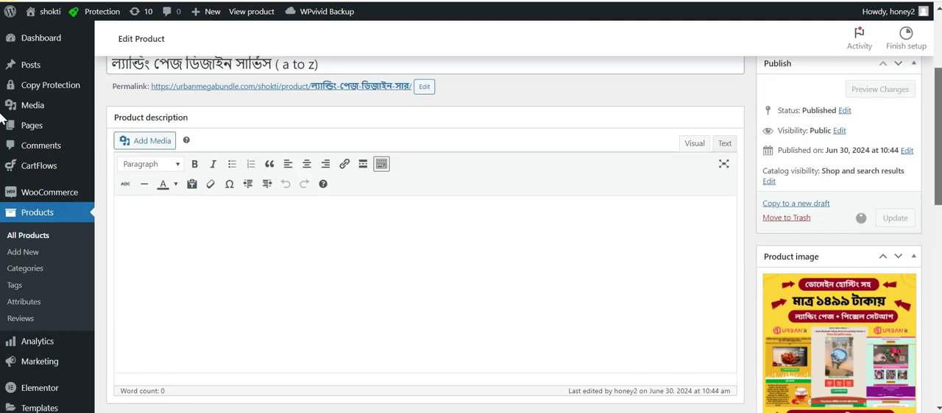
scroll(2, 120, "down", 3)
scroll(883, 140, "up", 3)
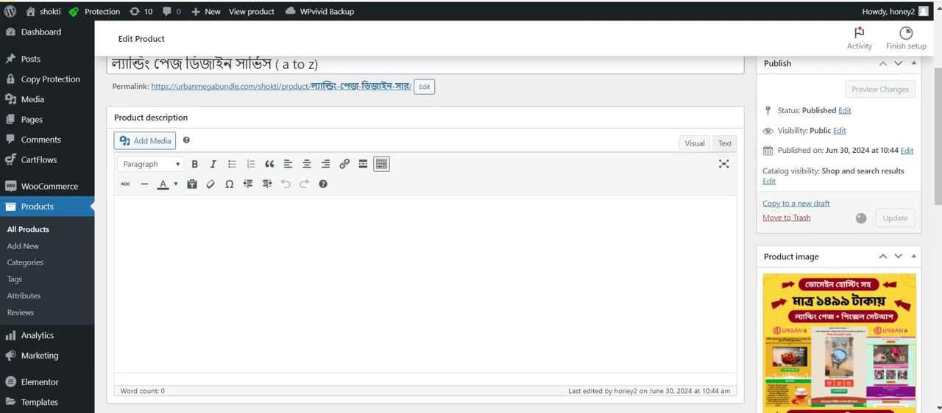
Switch to the storefront's checkout form and reload it to check the updated product name and price.
scroll(763, 184, "down", 2)
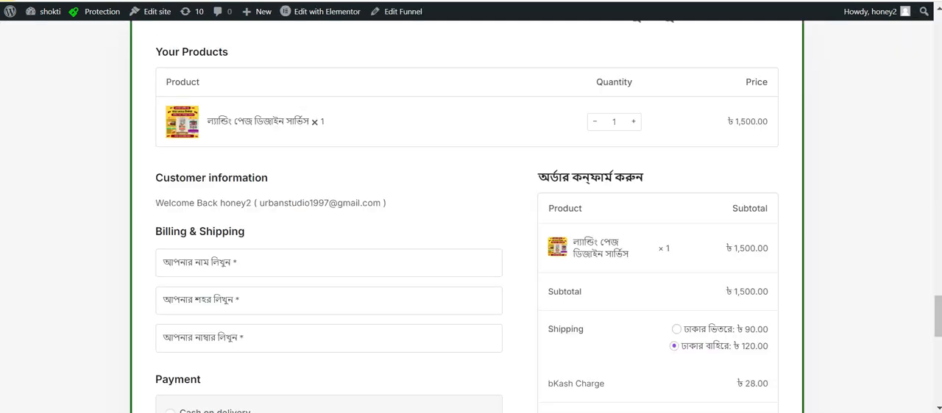
scroll(71, 143, "up", 1)
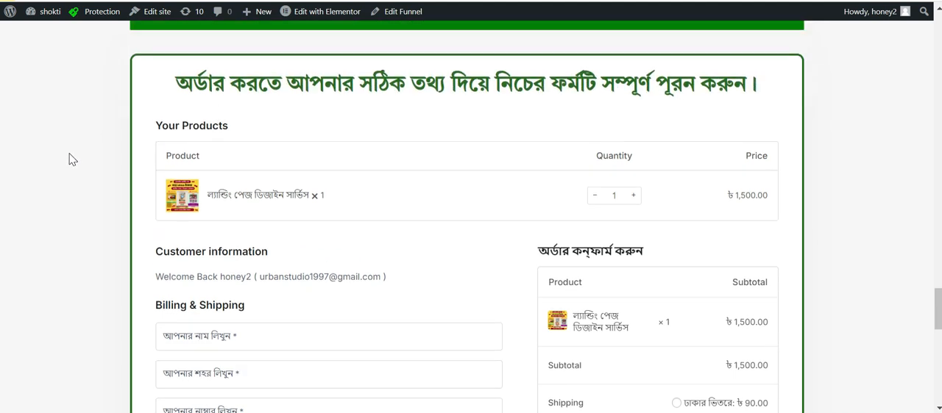
key("F5")
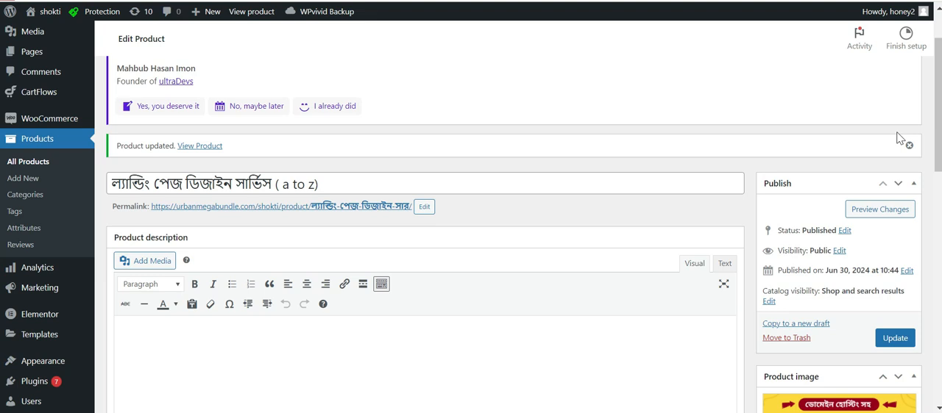
Open the site's user list from the dashboard and start adding a new user.
mouse_move(936, 111)
left_mouse_down()
mouse_move(937, 172)
mouse_move(937, 105)
left_mouse_up()
scroll(6, 170, "down", 3)
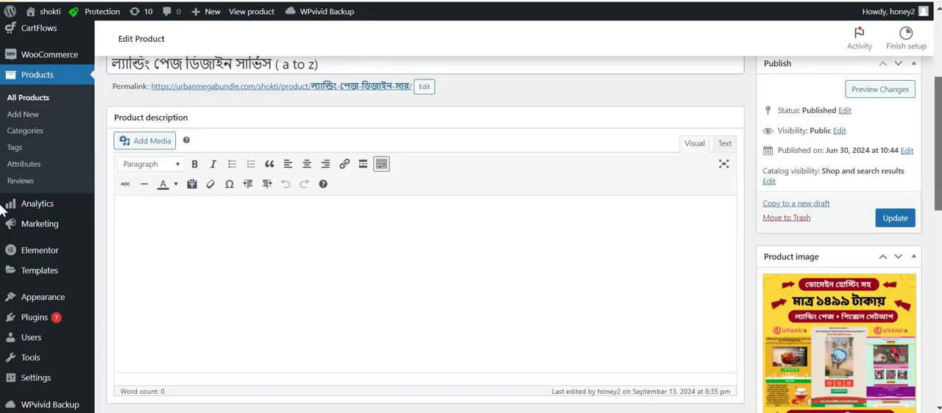
mouse_move(41, 314)
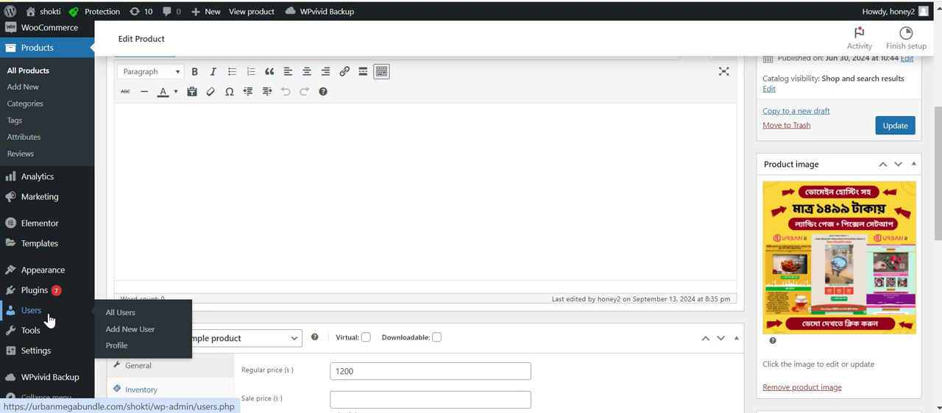
left_click(134, 316)
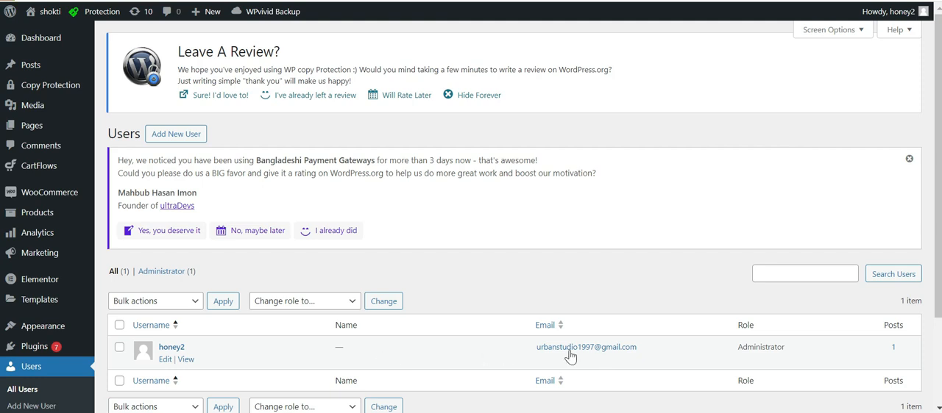
left_click(180, 139)
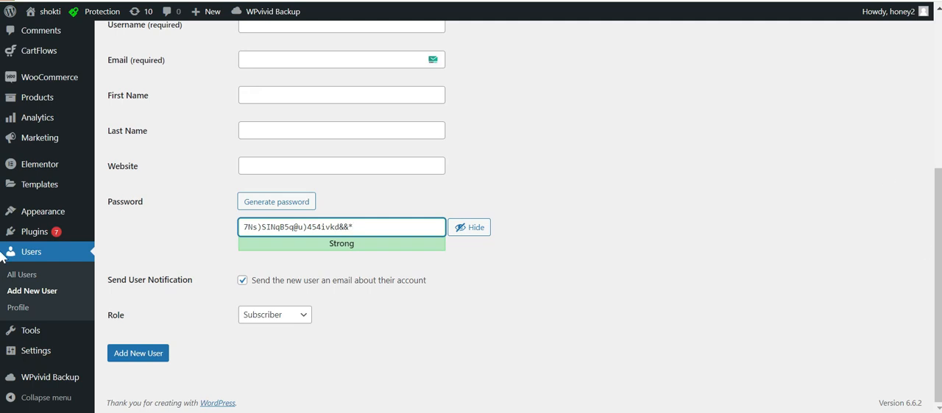
Enter the username asdfas and fill in the new user's e-mail address.
left_click_drag(938, 254, 938, 180)
left_click(311, 187)
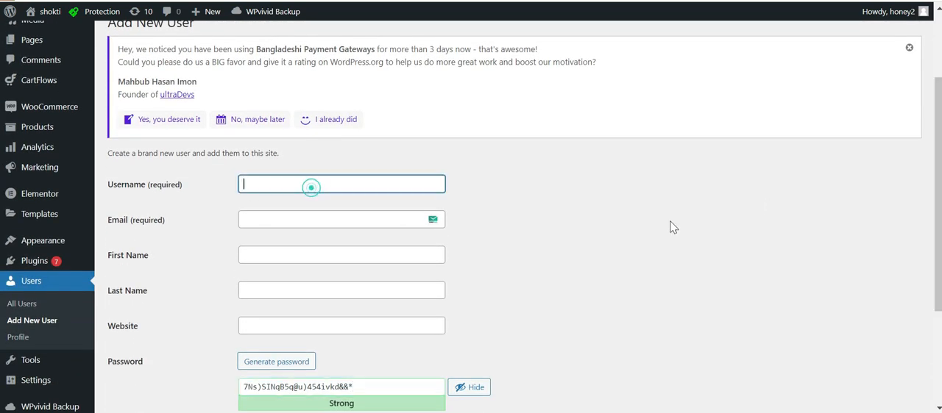
type("asdfas")
left_click(324, 219)
type("asdfadsf")
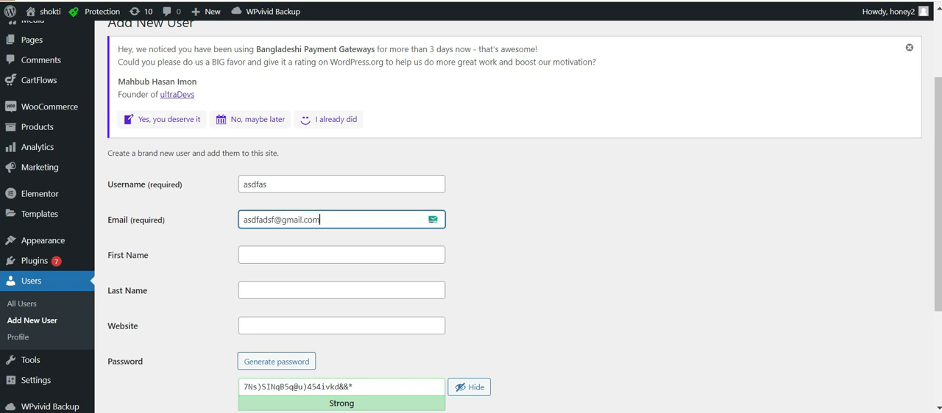
Replace the generated password with a custom account password and confirm the use of a weak password.
scroll(414, 319, "down", 2)
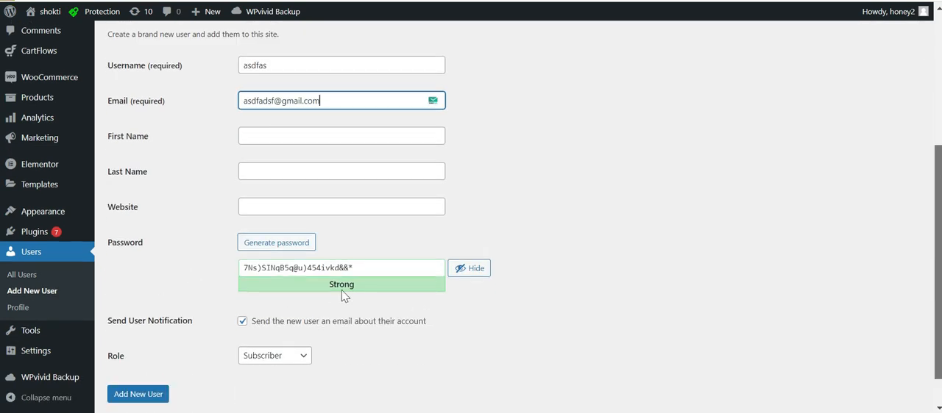
left_click_drag(371, 274, 227, 272)
type("asdfasd")
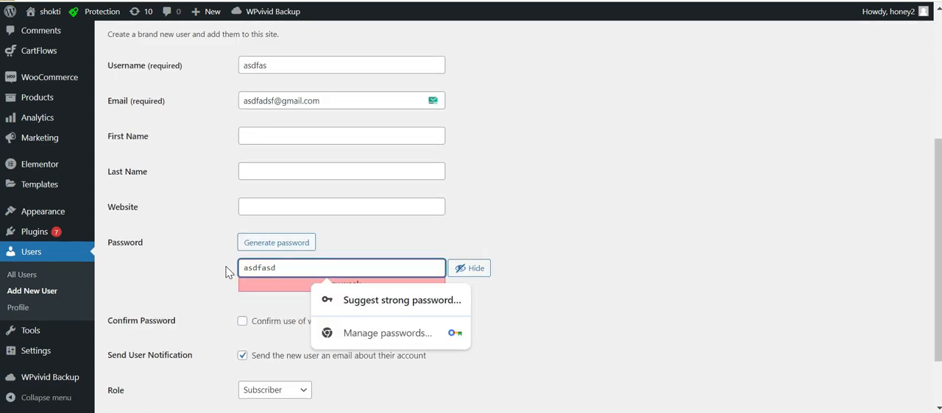
left_click(696, 211)
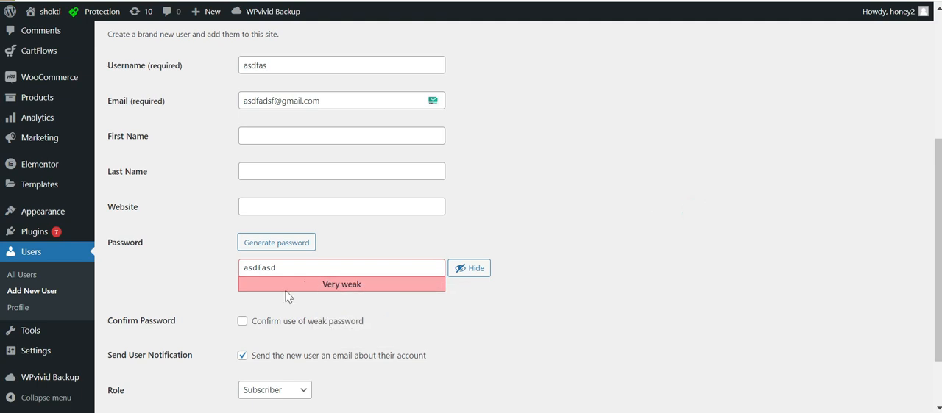
mouse_move(322, 285)
left_mouse_down()
mouse_move(370, 284)
mouse_move(324, 285)
left_mouse_up()
left_click(369, 284)
left_click(324, 285)
left_click(243, 323)
left_click_drag(937, 302, 931, 345)
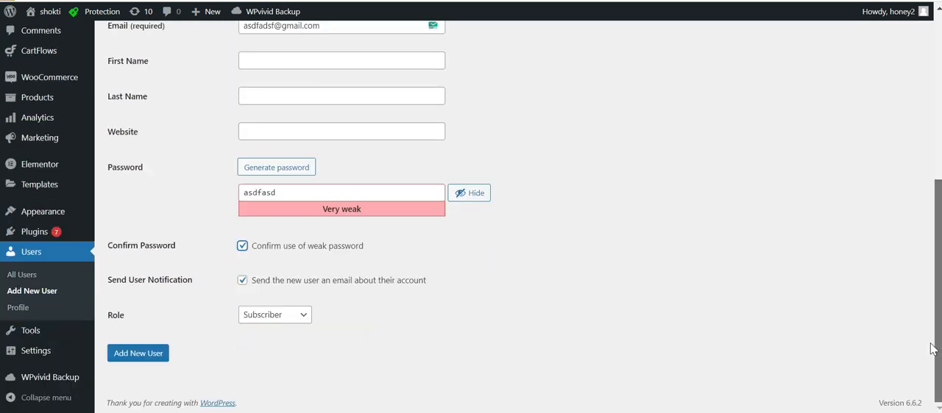
Assign the Administrator role to the new user, create the account and dismiss the browser's password warning.
left_click_drag(134, 322, 118, 320)
left_click(117, 322)
double_click(115, 320)
left_click(149, 322)
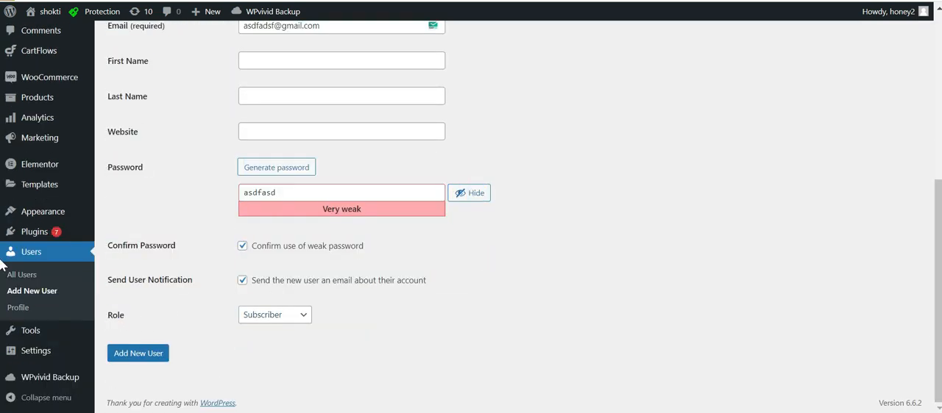
left_click_drag(937, 274, 933, 214)
left_click_drag(938, 159, 929, 226)
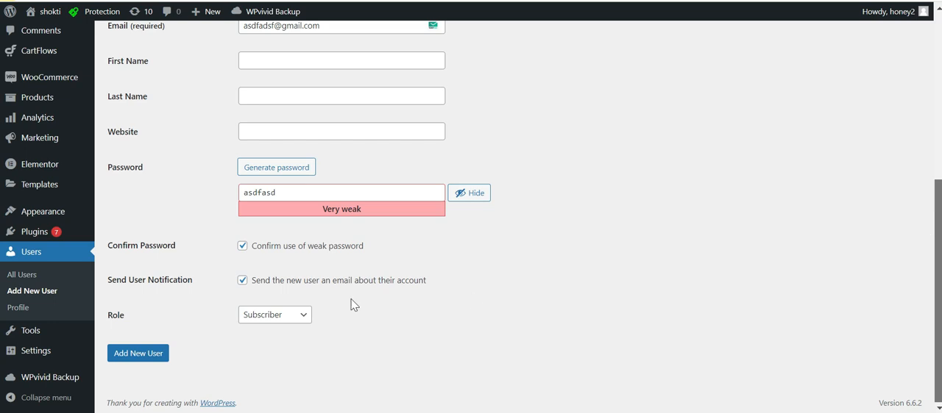
left_click(289, 316)
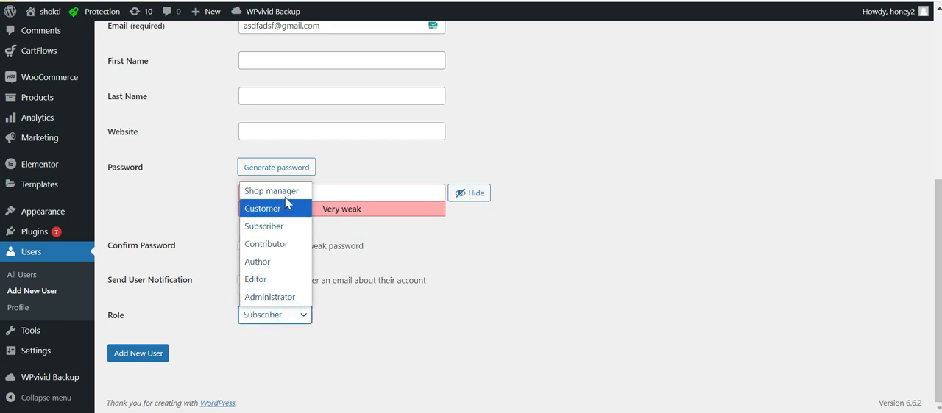
left_click(274, 297)
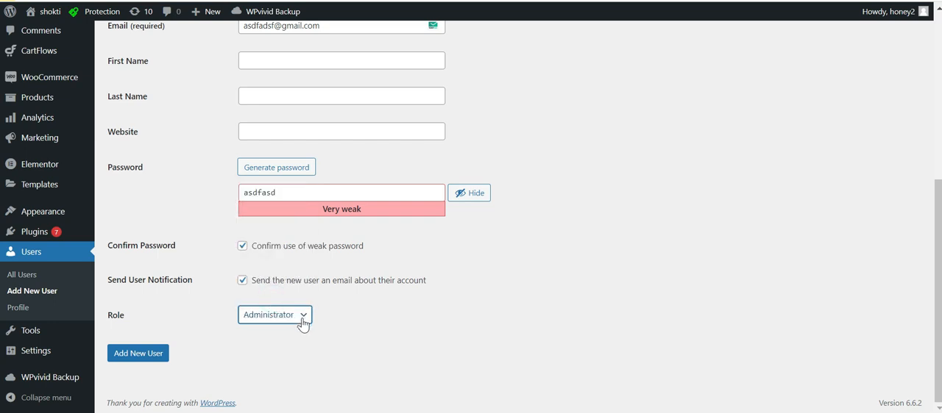
left_click(283, 317)
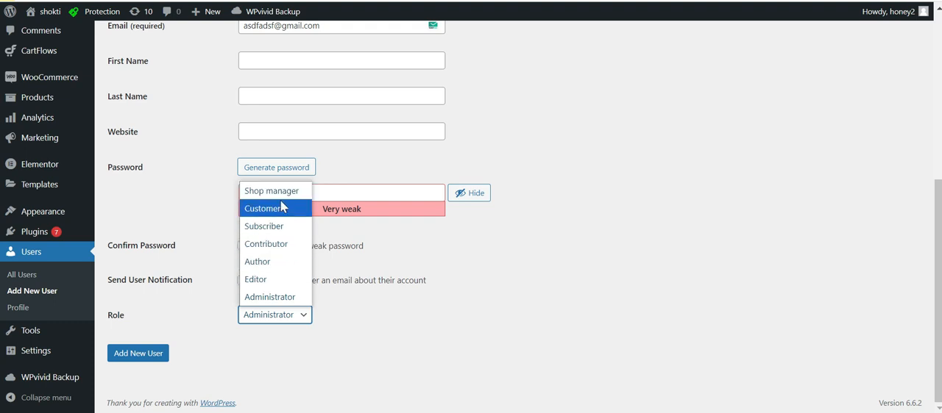
left_click(273, 298)
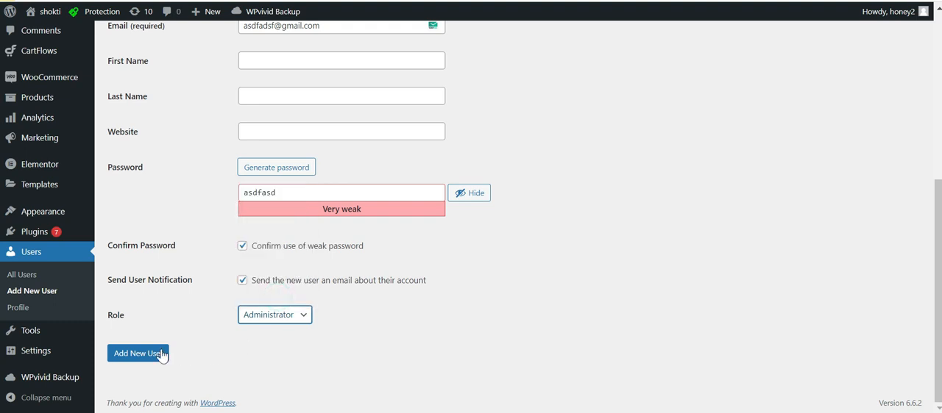
left_click(145, 356)
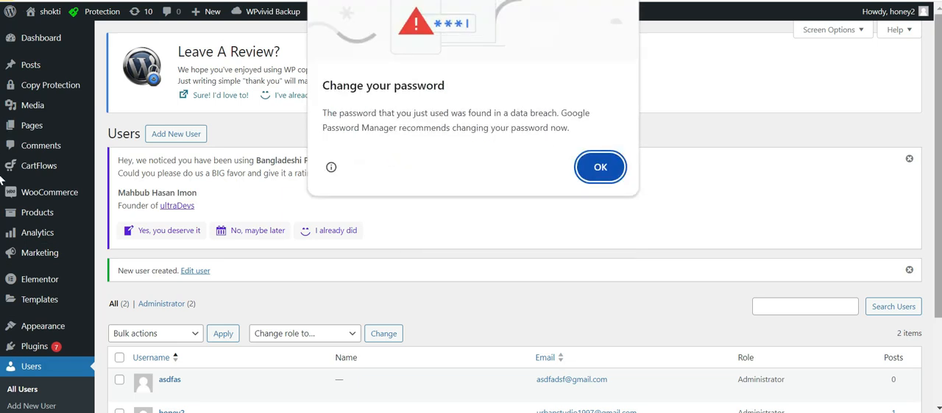
left_click(608, 175)
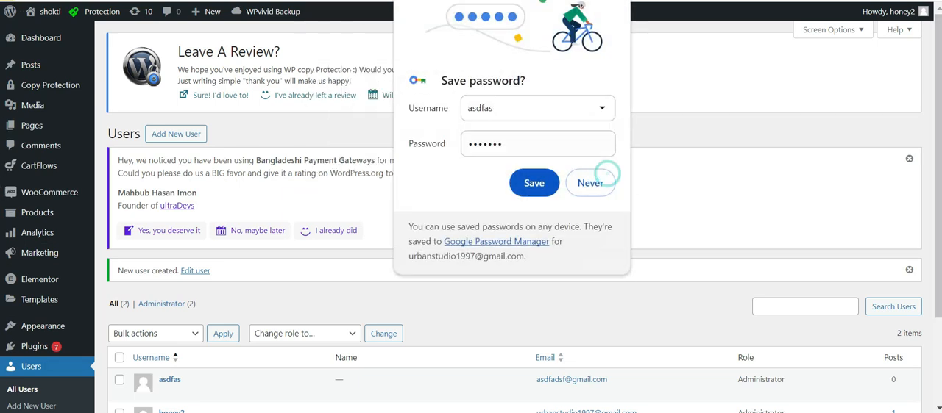
Dismiss the save-password prompt and clear the administration email address in the site's general settings.
left_click(609, 0)
scroll(118, 295, "down", 3)
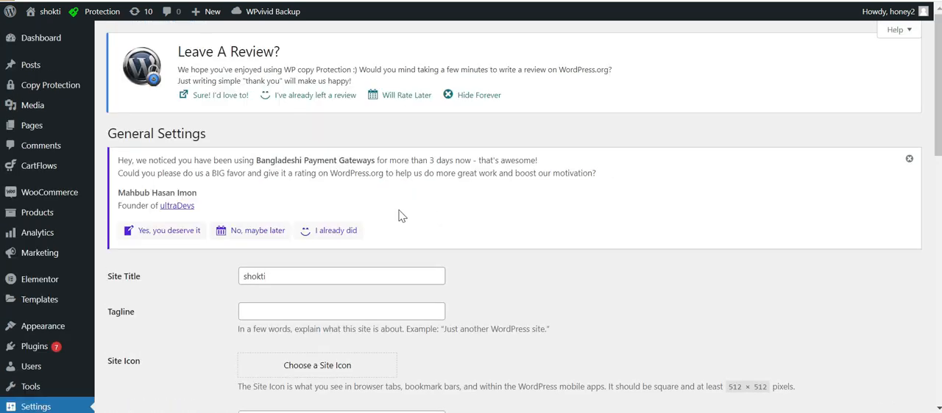
scroll(931, 169, "down", 4)
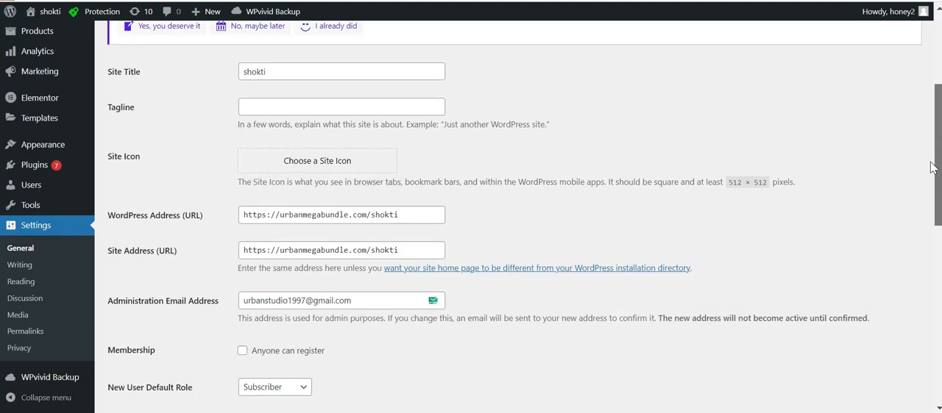
scroll(929, 187, "down", 1)
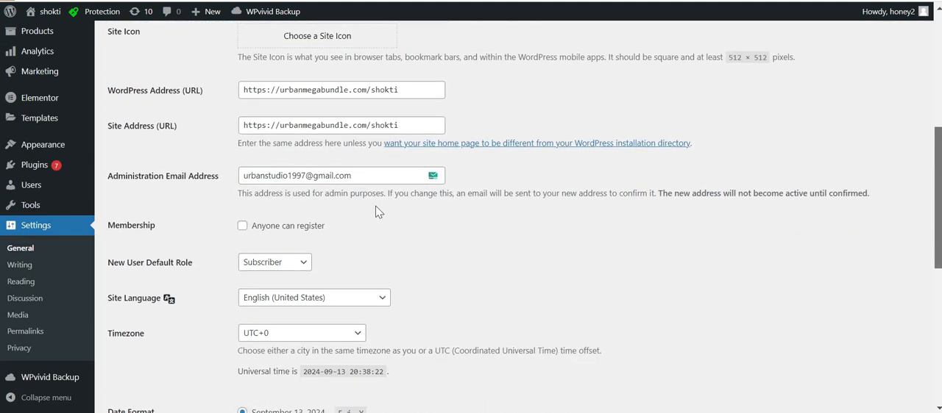
double_click(359, 176)
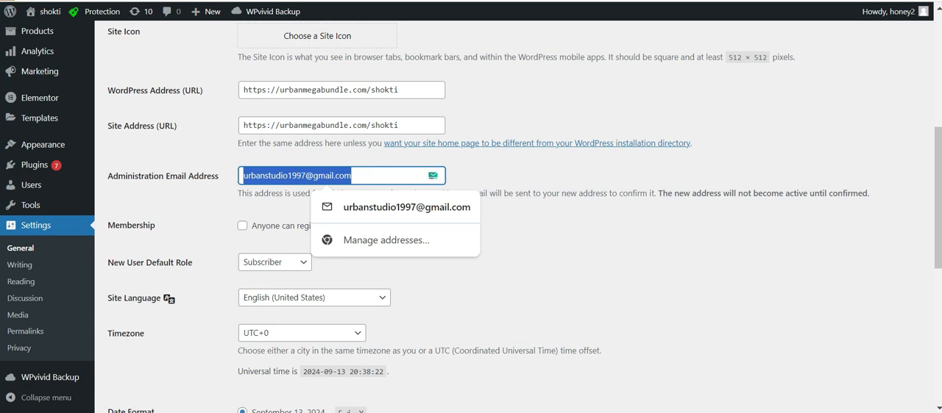
key("BackSpace")
triple_click(158, 181)
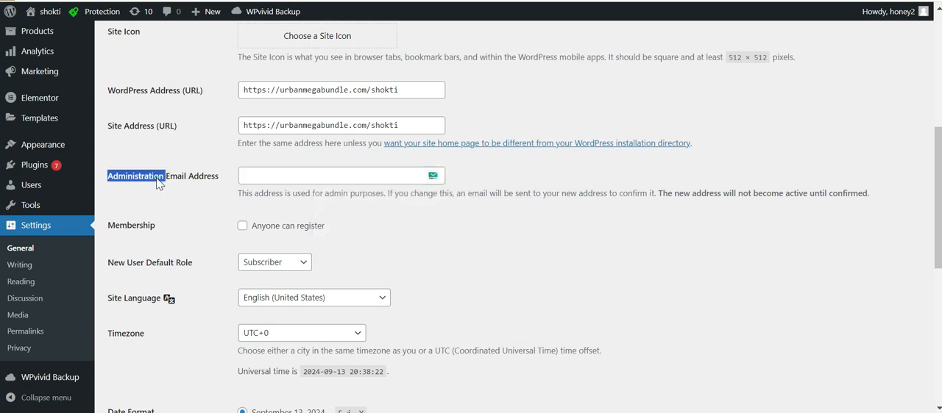
triple_click(167, 184)
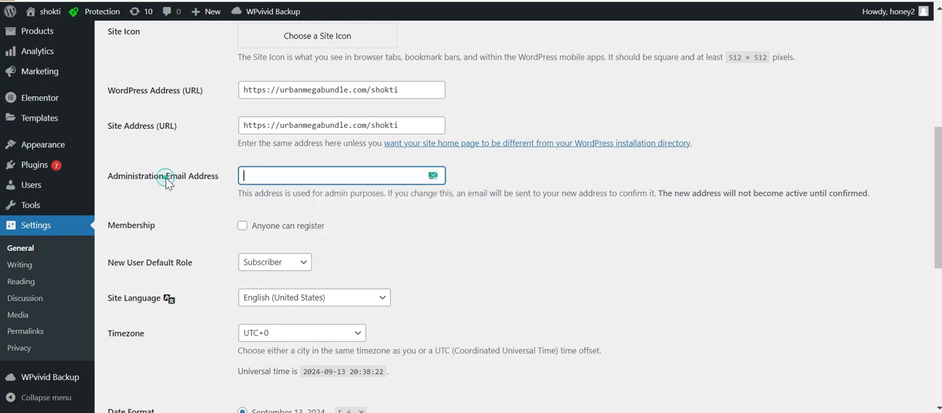
left_click(208, 190)
left_click(309, 175)
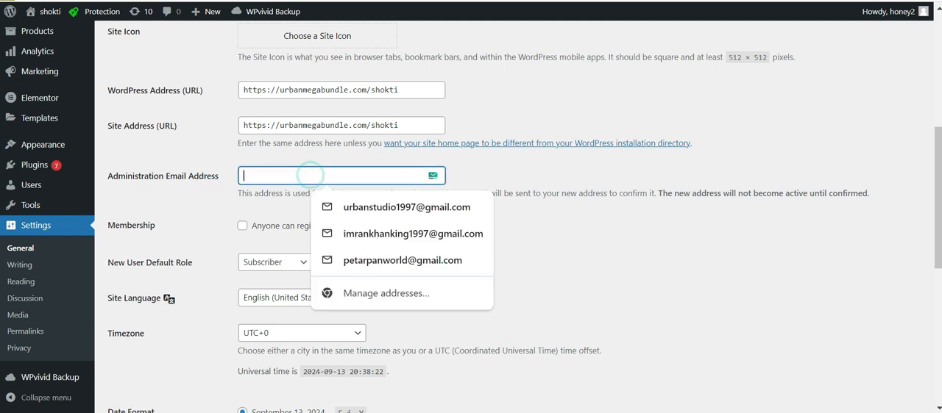
left_click(553, 169)
left_click(253, 175)
left_click(598, 165)
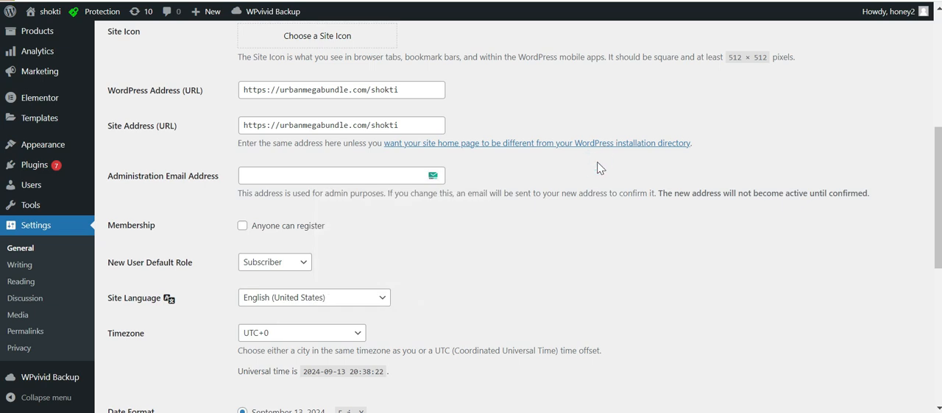
left_click(365, 177)
type("asdfasdf")
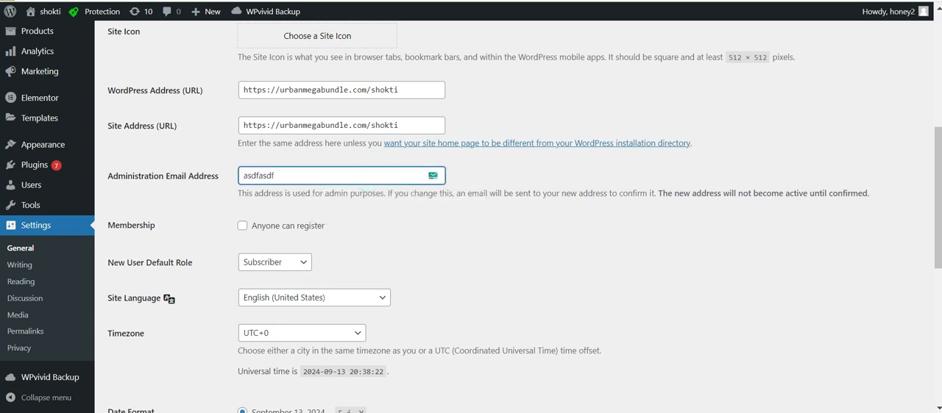
key("ctrl+a")
key("BackSpace")
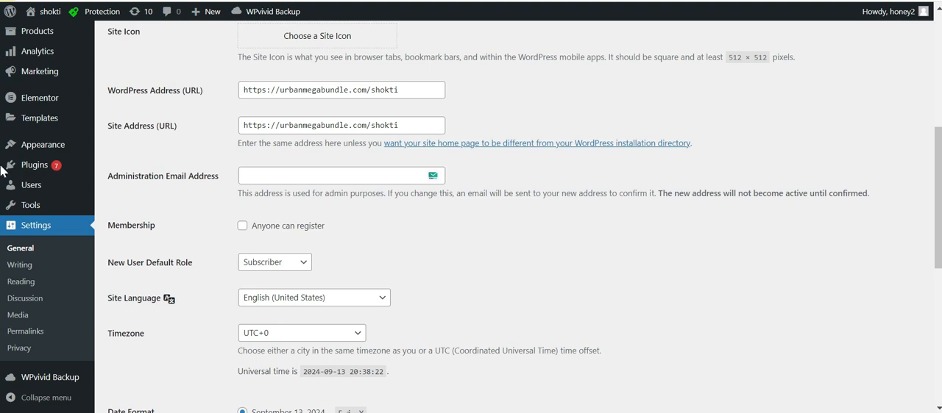
Paste the new administration email address and save the general settings.
left_click(312, 176)
key("ctrl+v")
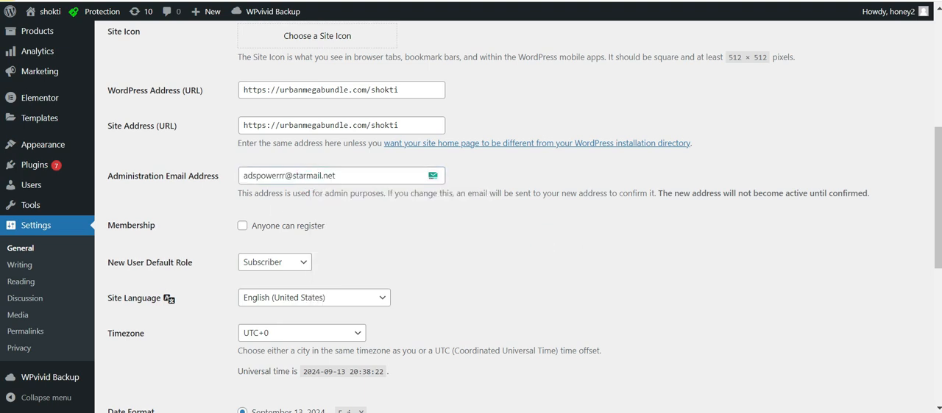
scroll(3, 154, "down", 5)
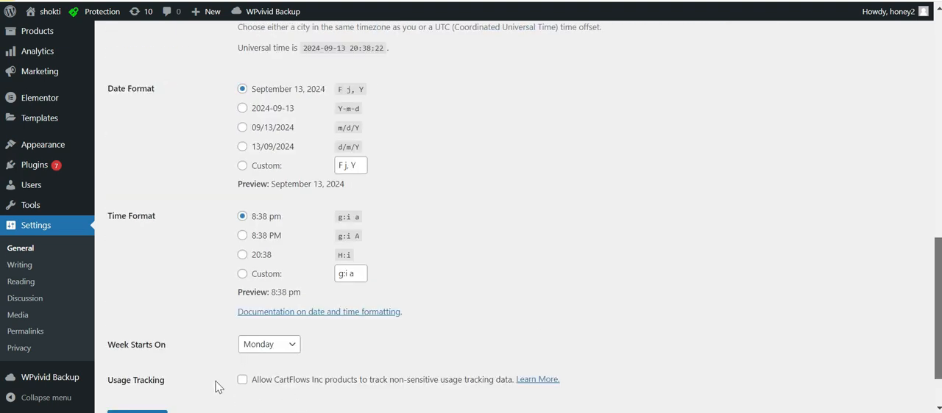
left_click(137, 353)
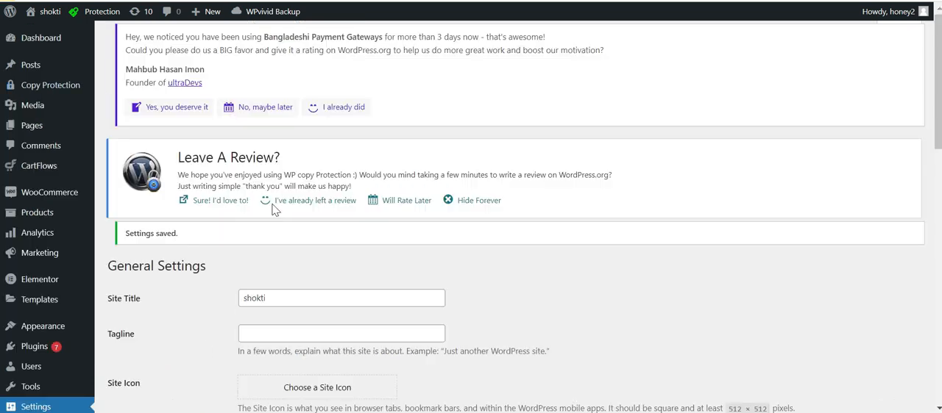
Check the status of the administration email change in the saved general settings.
left_click_drag(939, 102, 939, 231)
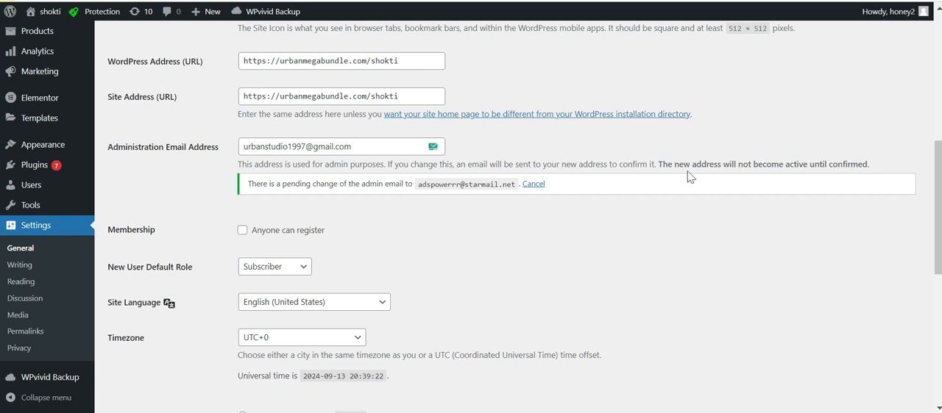
left_click_drag(256, 147, 358, 146)
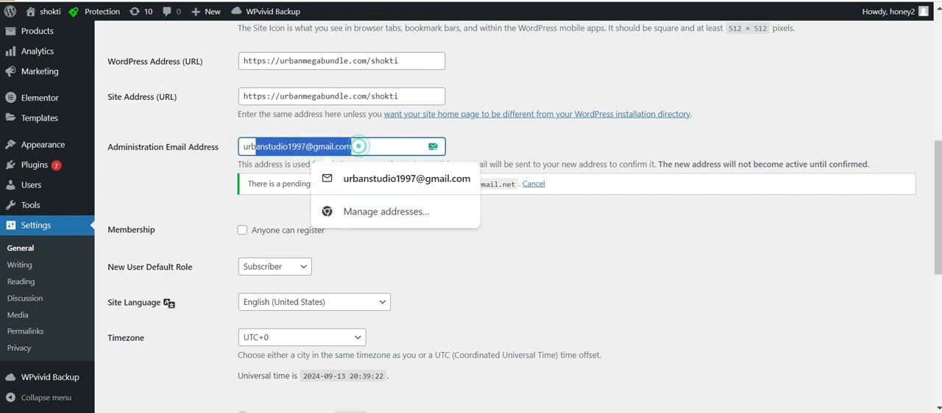
left_click(223, 177)
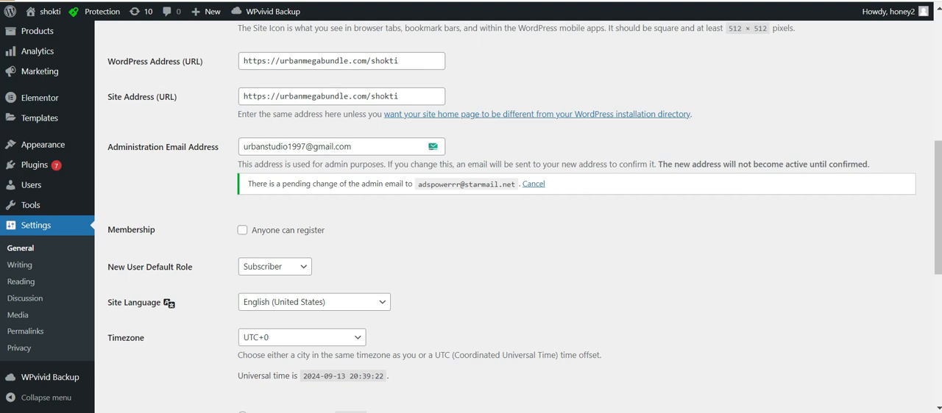
Switch to the mail.tm inbox and open the WordPress message titled [shokti] New Admin Email Address.
key("alt+Tab")
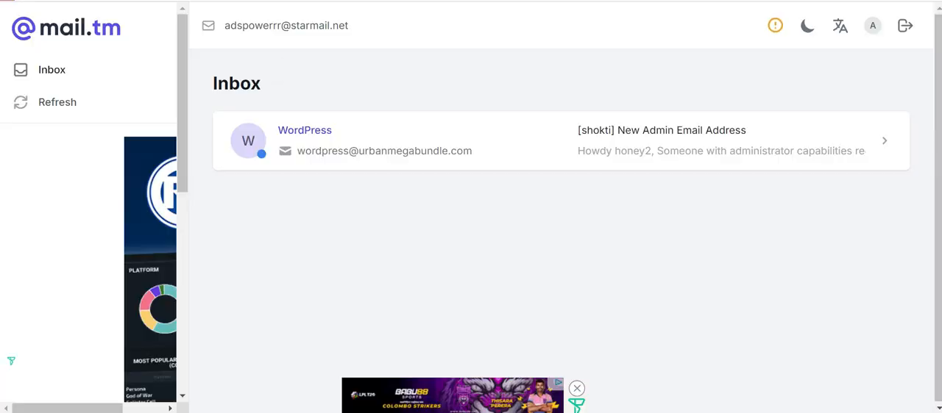
key("alt+Tab")
key("alt+Tab")
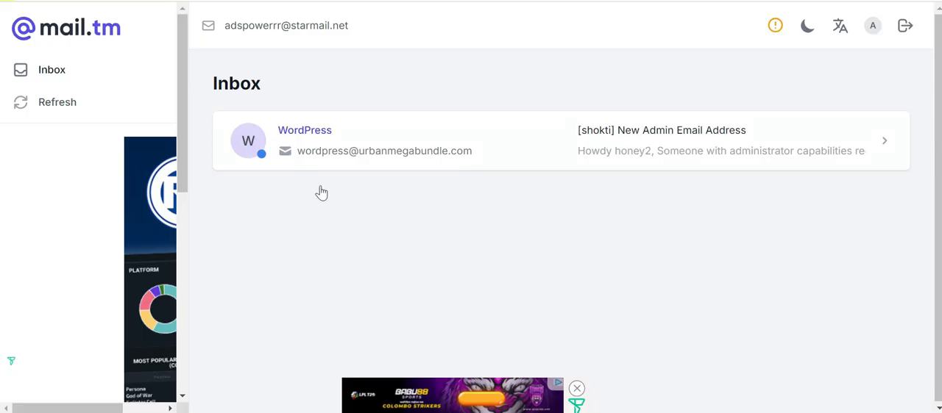
left_click(375, 161)
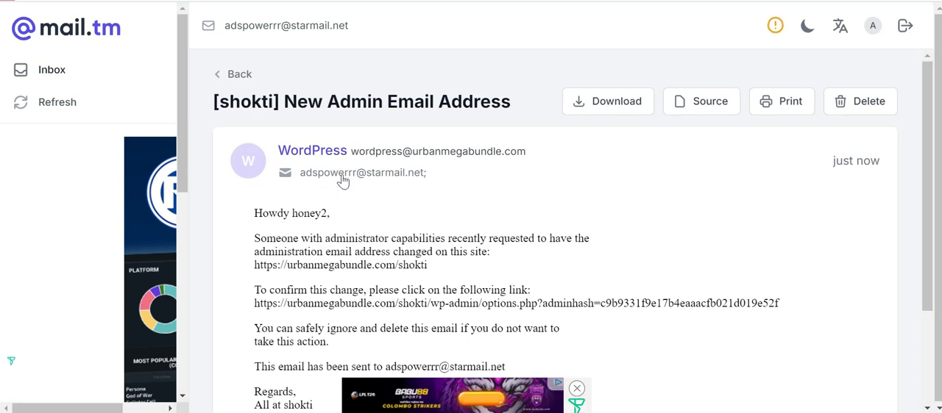
Read the New Admin Email Address message, including its subject and the instructions for confirming the change.
left_click_drag(424, 102, 284, 99)
left_click(372, 98)
left_click_drag(480, 101, 286, 99)
left_click(473, 99)
left_click_drag(922, 172, 923, 251)
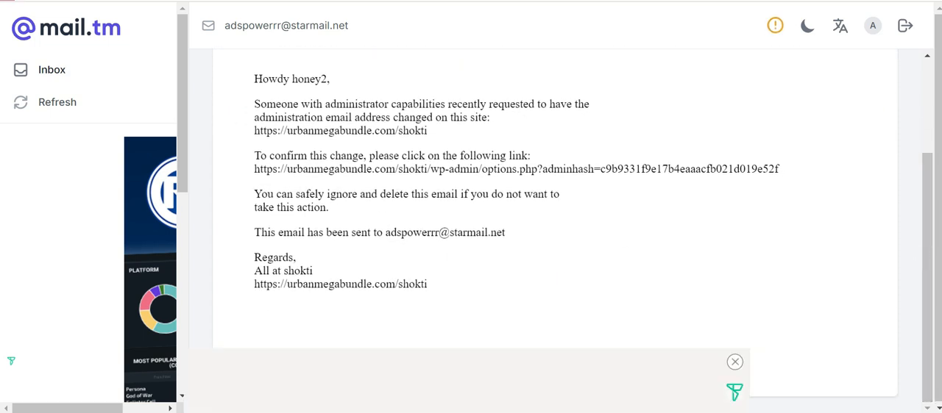
left_click_drag(328, 104, 519, 120)
left_click(519, 120)
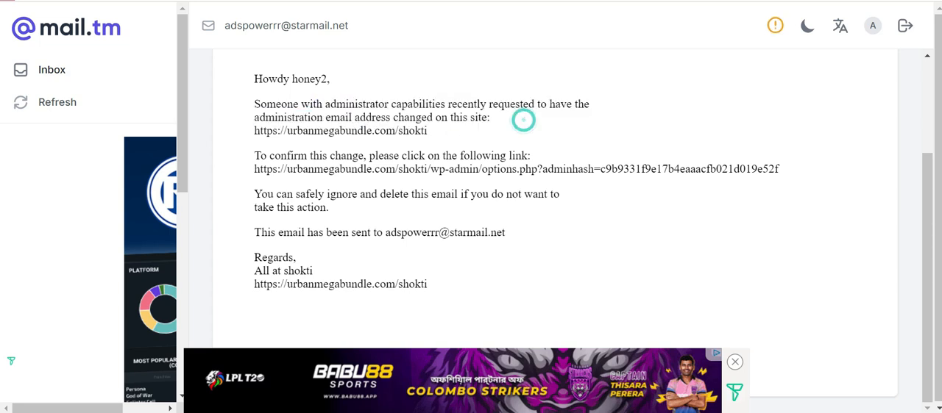
left_click_drag(399, 156, 531, 156)
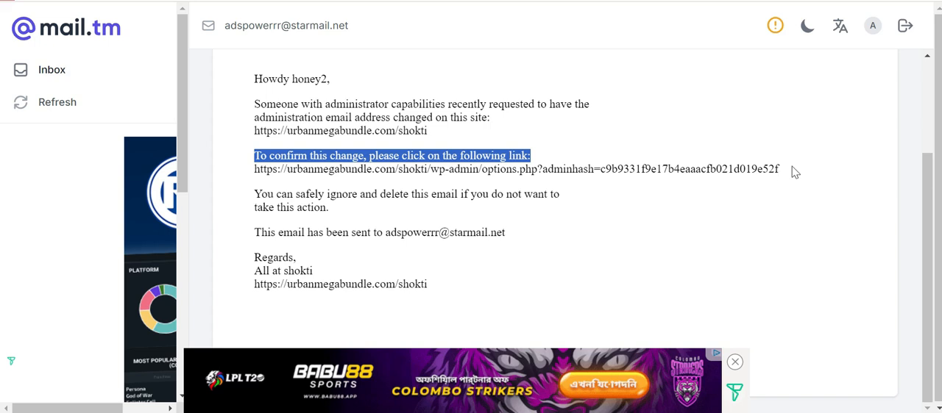
Copy the confirmation link with its admin-hash token from the message and load it in a new browser tab.
mouse_move(253, 169)
left_mouse_down()
mouse_move(795, 181)
mouse_move(784, 172)
mouse_move(254, 170)
left_mouse_up()
key("ctrl+c")
key("ctrl+t")
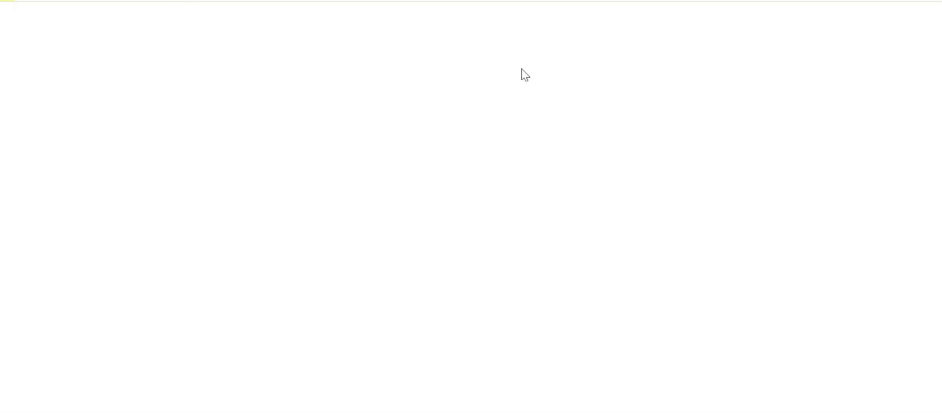
key("ctrl+v")
key("Return")
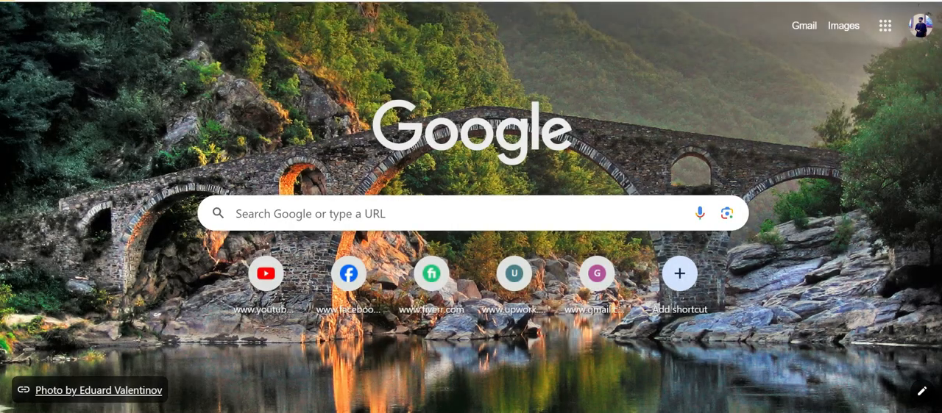
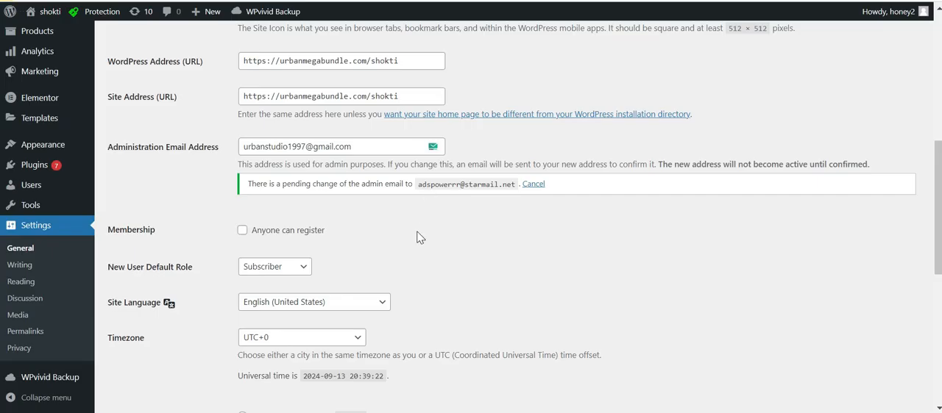
Leave the general settings and open the store's Analytics overview for the month to date.
left_click_drag(937, 204, 938, 63)
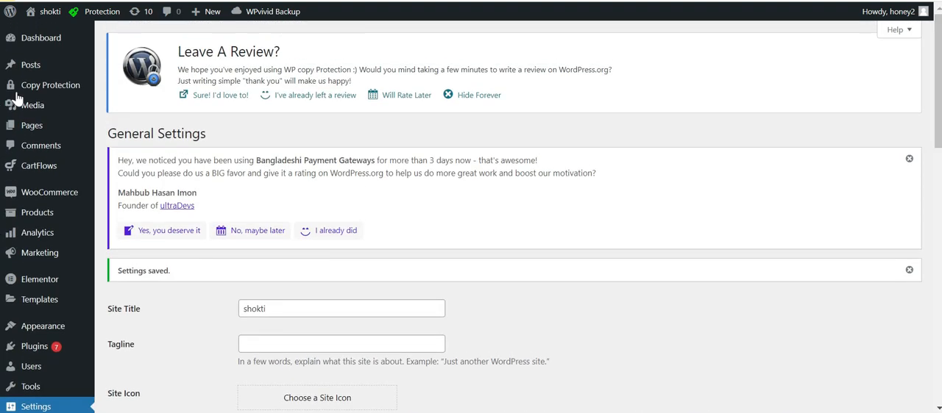
mouse_move(44, 74)
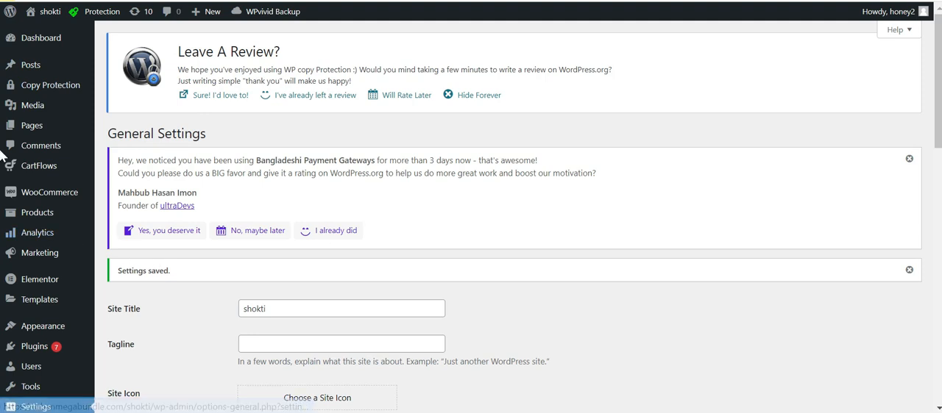
scroll(1, 147, "down", 1)
mouse_move(52, 188)
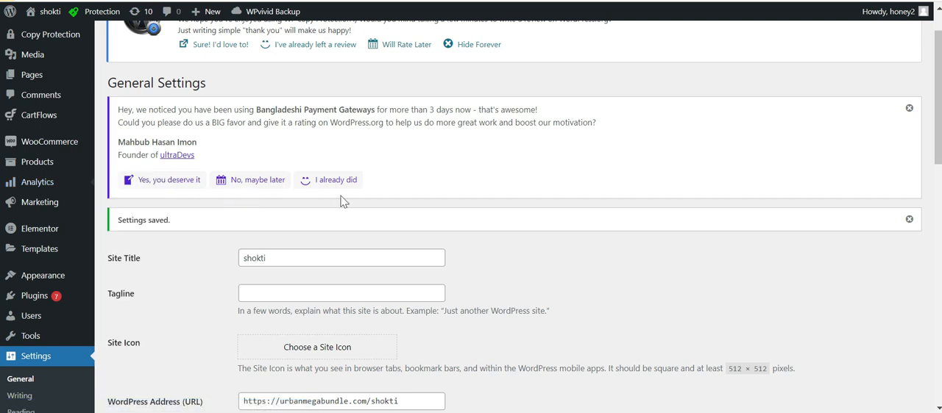
left_click(31, 198)
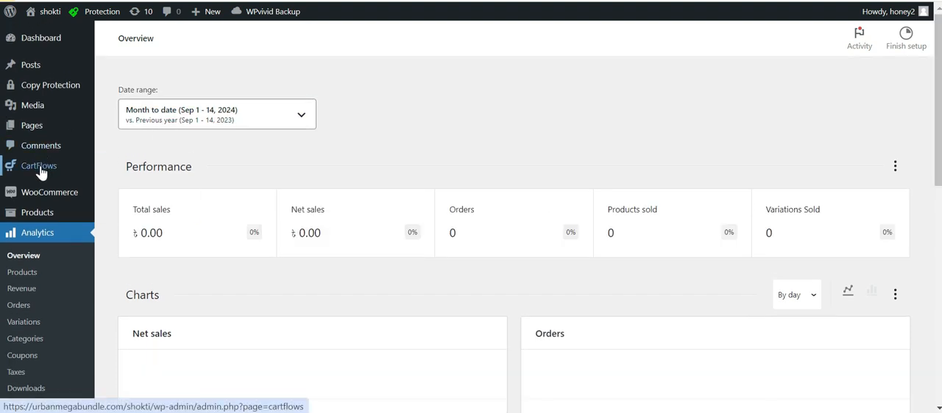
Open the WooCommerce Orders page and look through its contents, including the suggested store tools.
mouse_move(42, 172)
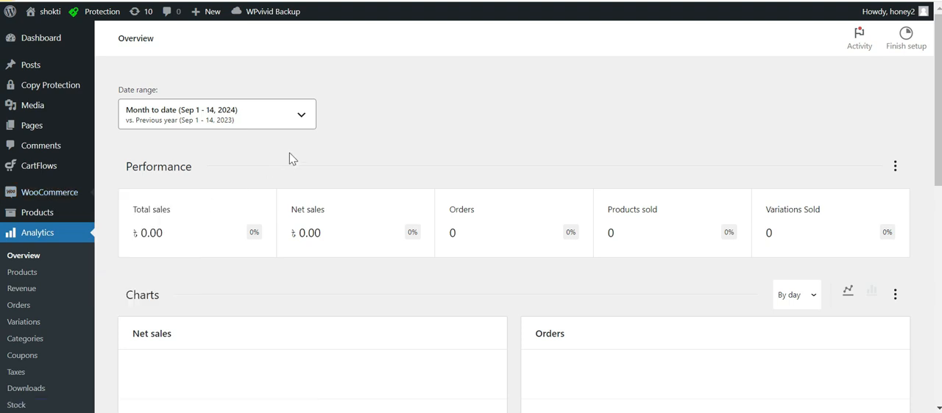
mouse_move(83, 211)
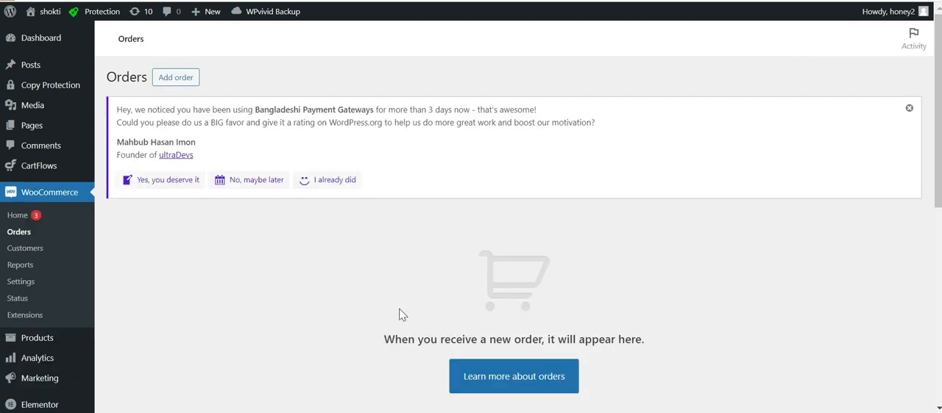
scroll(401, 316, "down", 3)
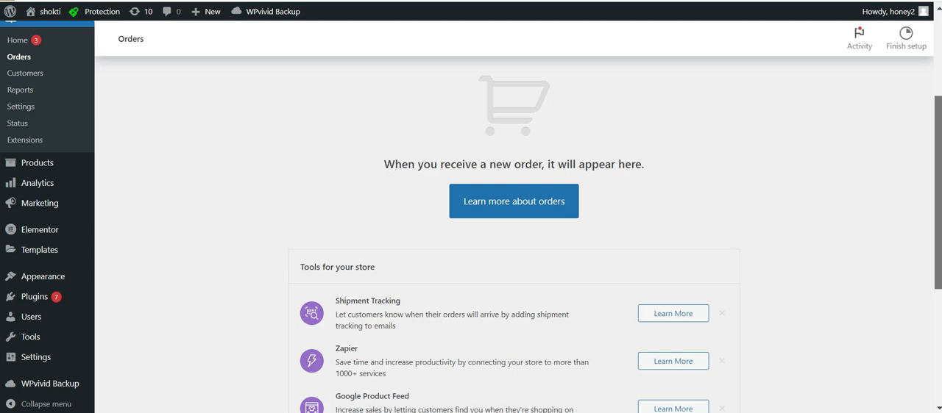
scroll(287, 224, "up", 3)
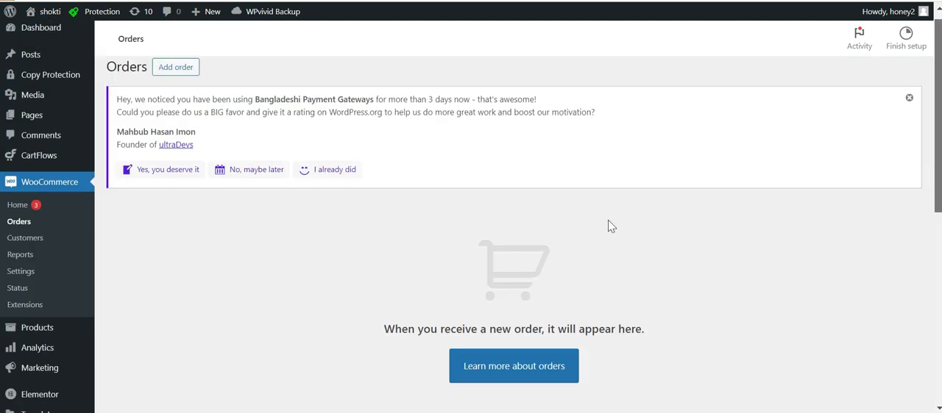
scroll(310, 176, "down", 3)
scroll(311, 177, "up", 2)
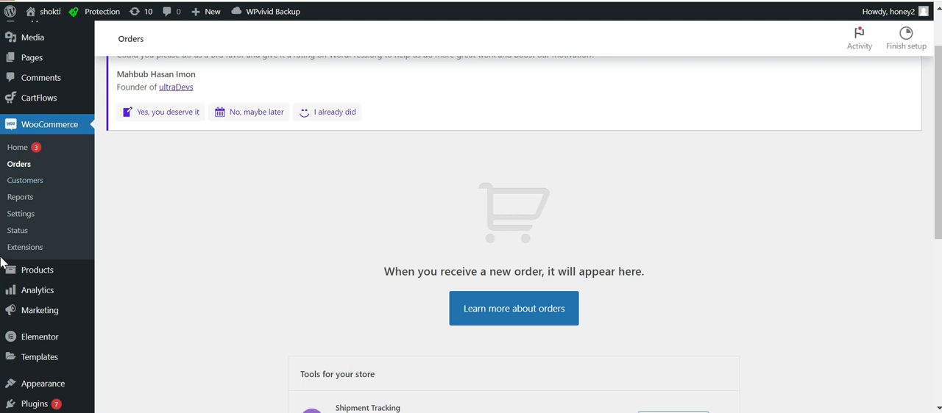
scroll(412, 146, "down", 1)
Switch to the incognito browser window and view the Order Confirmation page with its order details in full screen.
left_click_drag(941, 74, 192, 27)
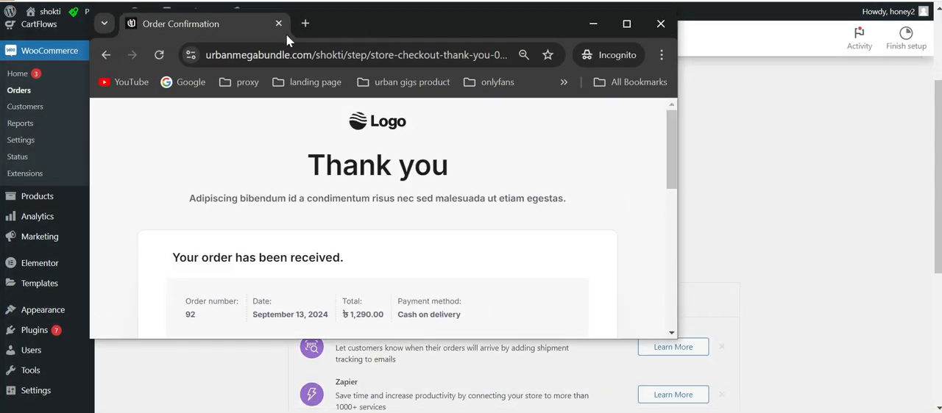
key("F11")
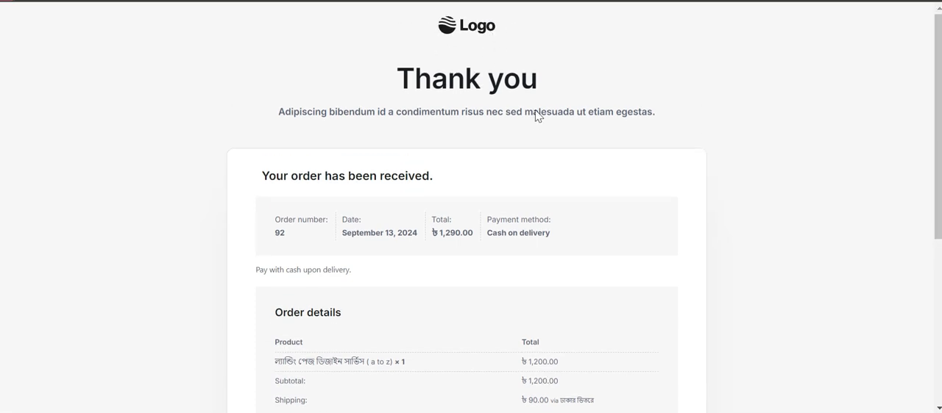
scroll(917, 157, "down", 2)
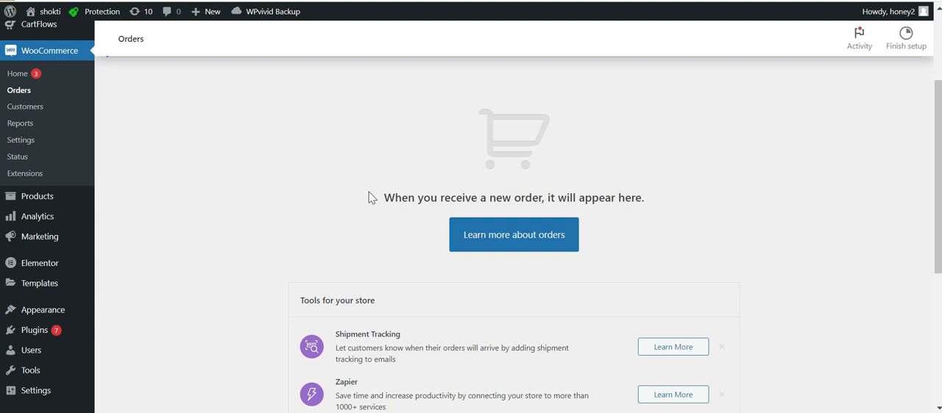
Return to the WooCommerce Orders page and reload it to list the newly placed order.
scroll(372, 198, "down", 1)
scroll(310, 178, "up", 1)
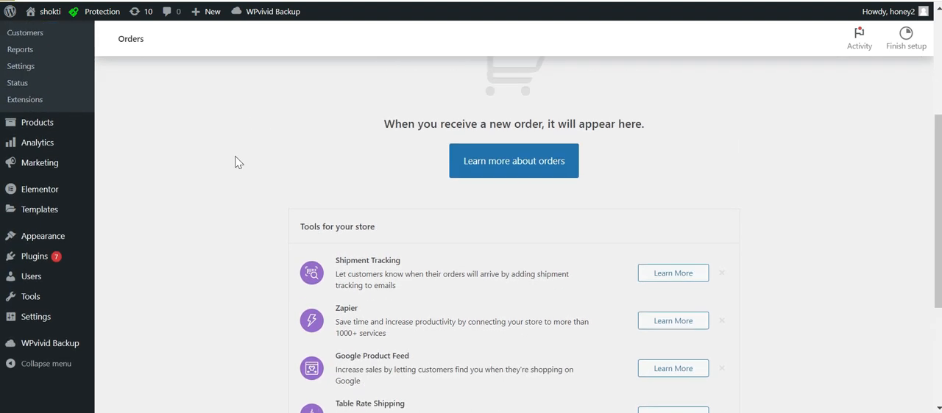
key("F5")
scroll(361, 203, "down", 3)
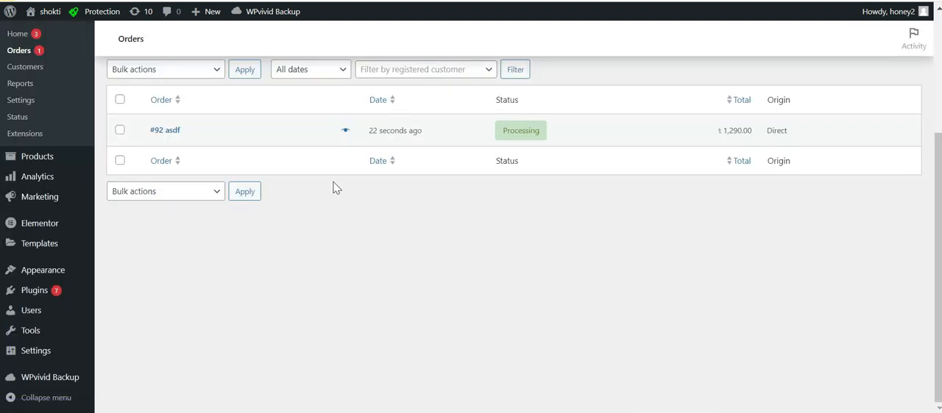
left_click_drag(938, 212, 938, 154)
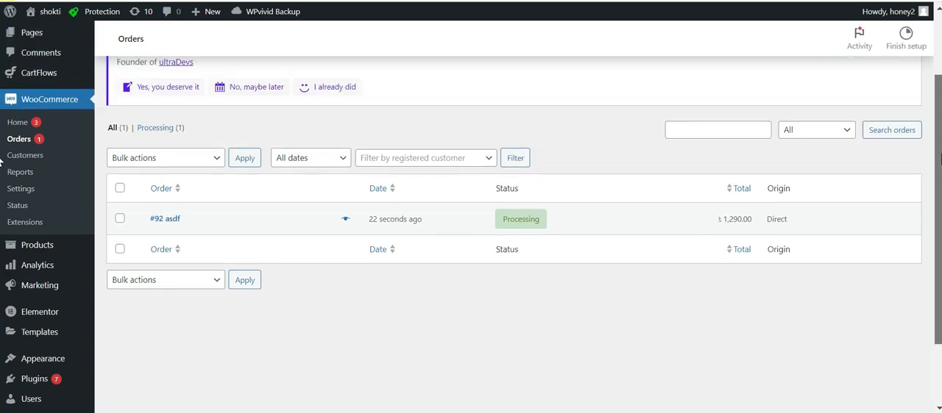
scroll(151, 148, "down", 1)
scroll(46, 192, "up", 3)
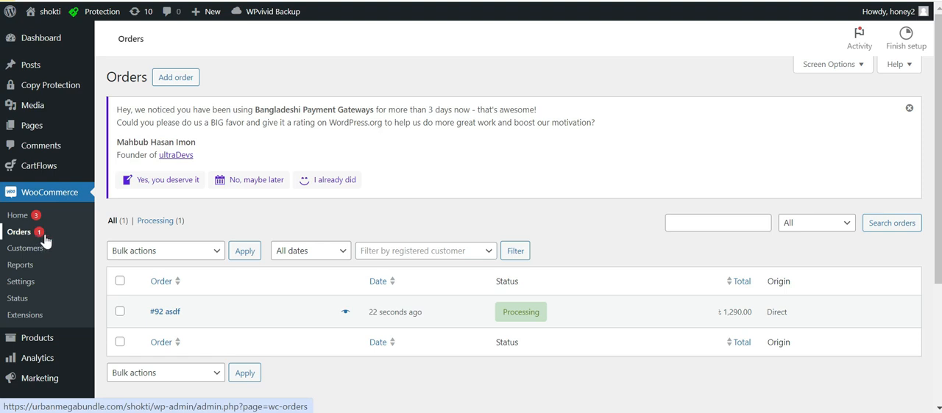
Check the status note of the new order in the list and open the order's details.
scroll(423, 280, "down", 1)
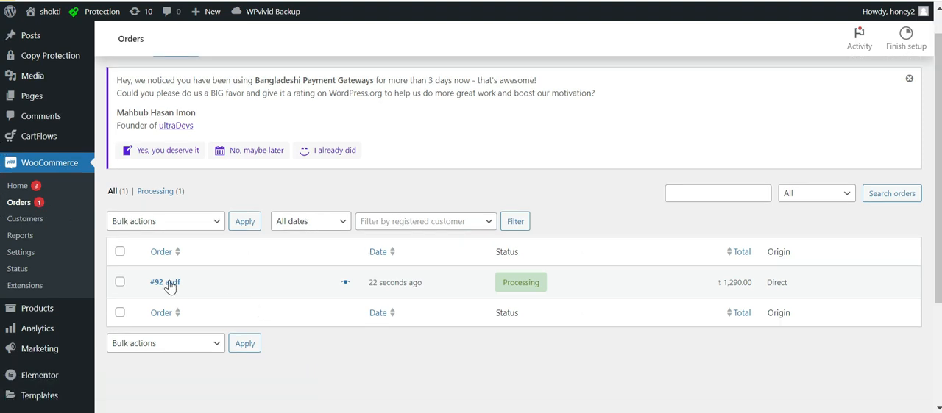
mouse_move(537, 290)
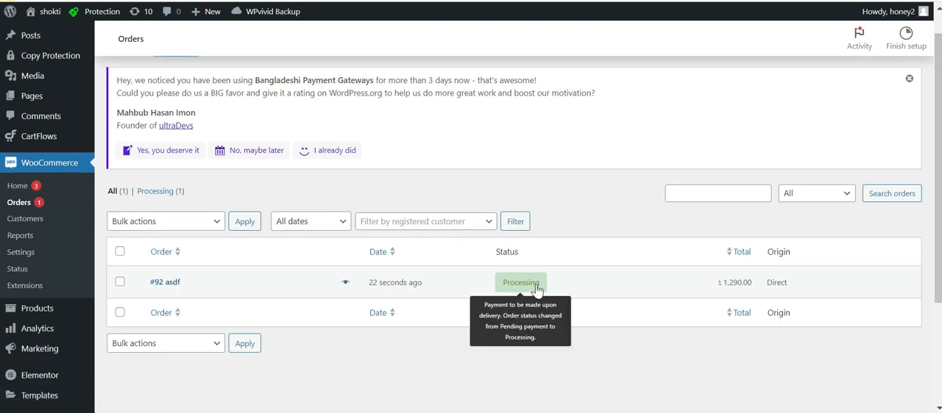
left_click(164, 286)
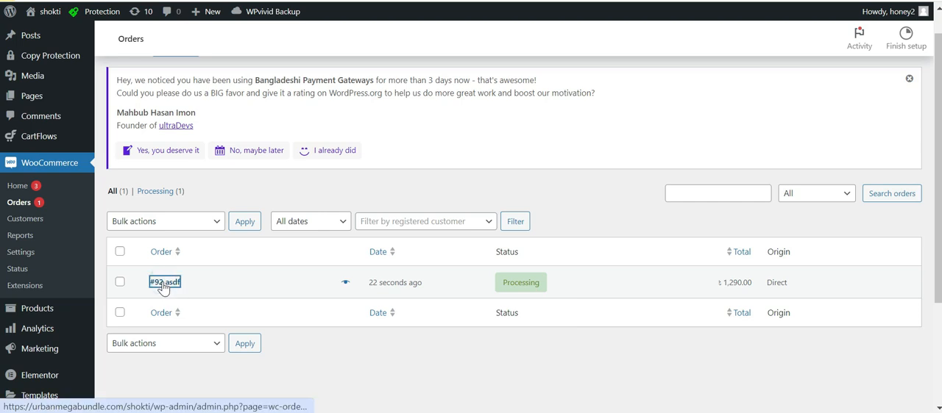
scroll(183, 214, "down", 1)
scroll(118, 157, "up", 1)
scroll(147, 220, "down", 2)
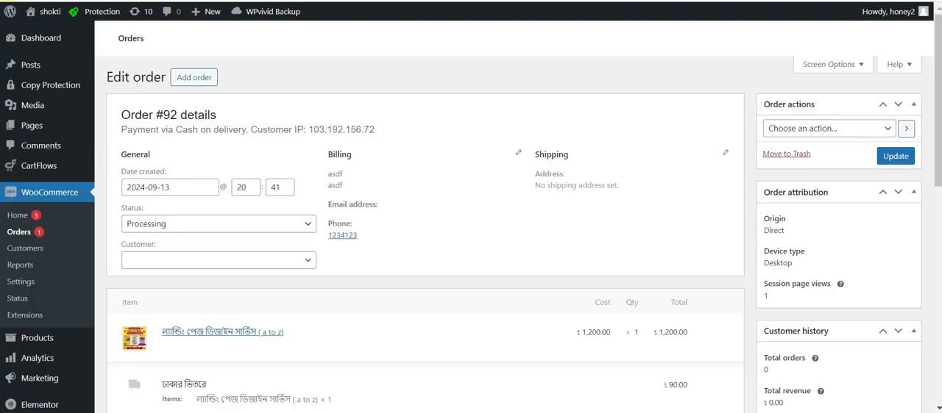
left_click_drag(938, 140, 939, 188)
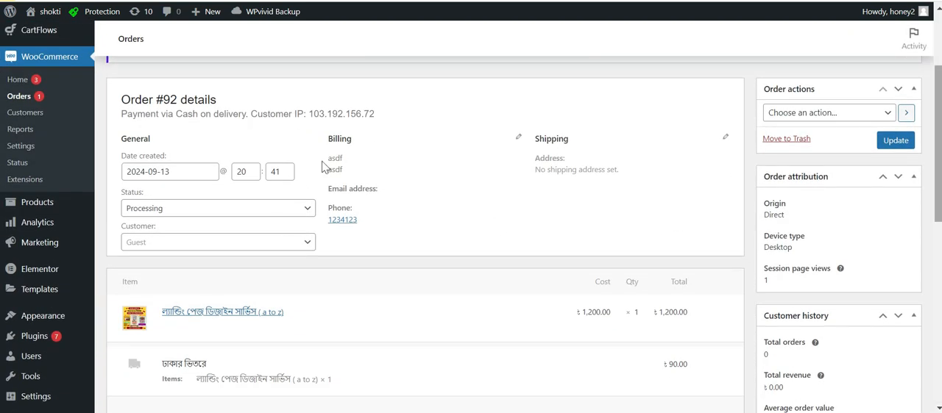
Review the order's billing section, including the customer's name, address, email and phone number.
left_click_drag(347, 169, 325, 154)
left_click(351, 158)
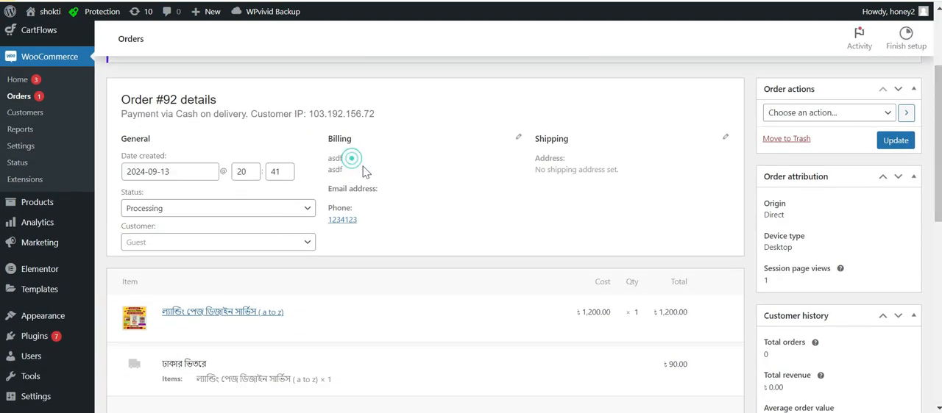
left_click(378, 188)
triple_click(371, 219)
left_click(395, 222)
left_click_drag(383, 221, 360, 179)
scroll(326, 158, "up", 1)
scroll(346, 173, "down", 1)
left_click(365, 220)
scroll(368, 273, "up", 1)
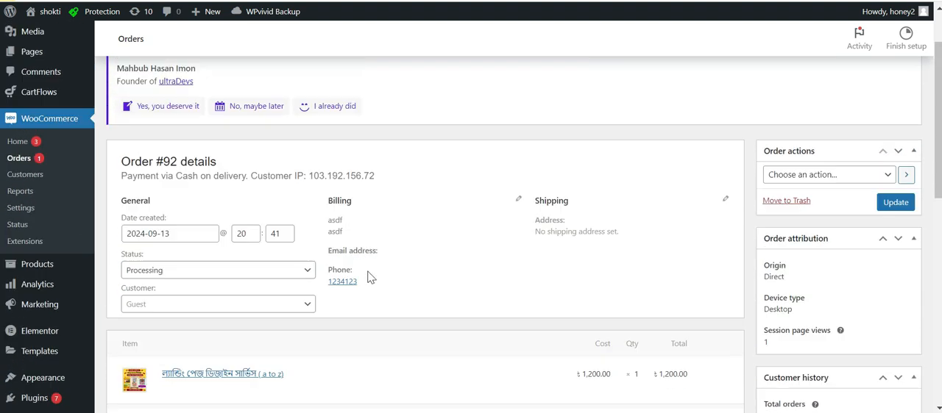
scroll(372, 262, "up", 1)
left_click_drag(372, 300, 373, 246)
left_click(379, 241)
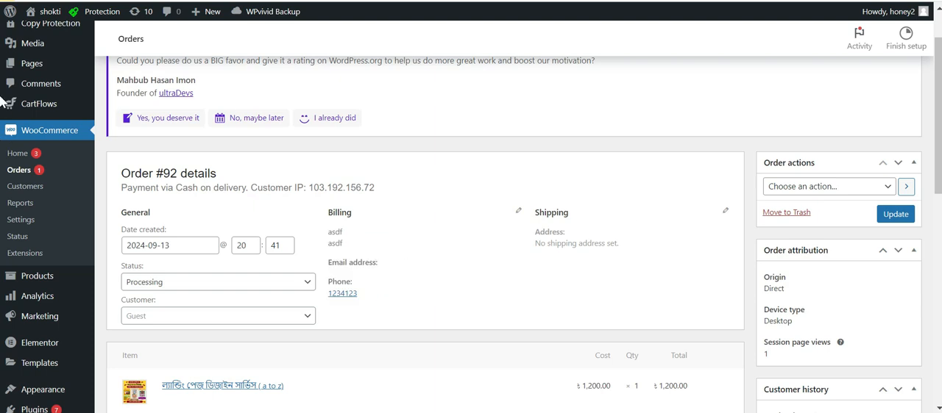
Examine the ordered item's cost and quantity, the shipping charge and the order total.
scroll(1, 148, "down", 2)
scroll(1, 152, "down", 2)
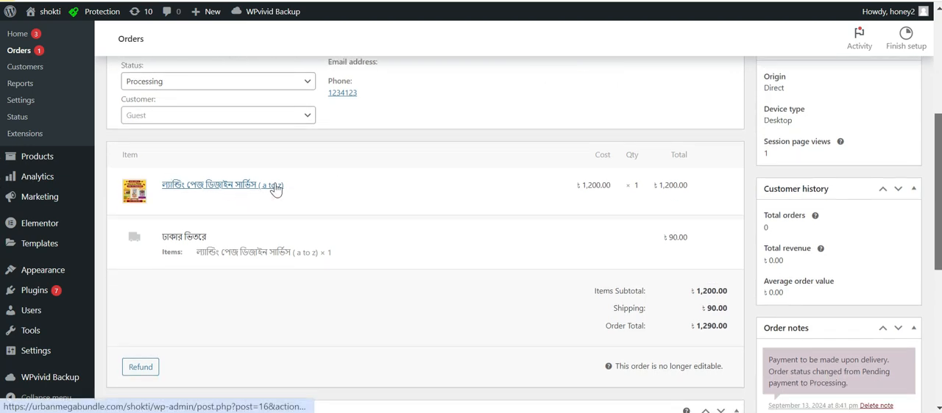
left_click_drag(674, 189, 577, 188)
left_click(652, 190)
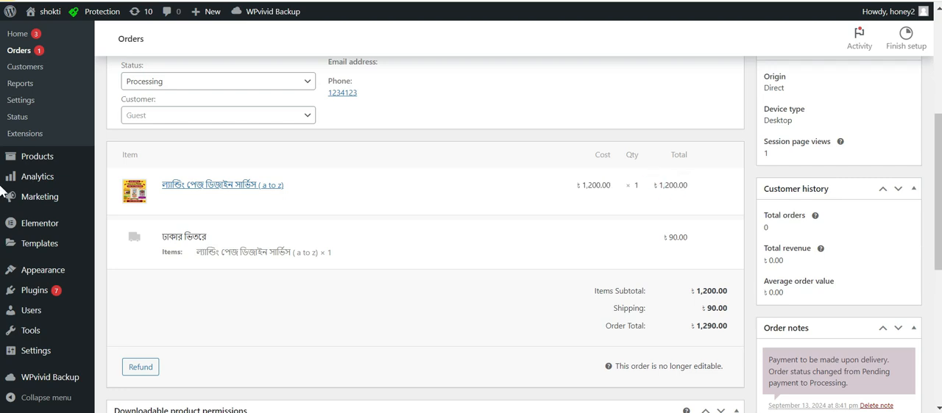
scroll(545, 259, "down", 2)
left_click_drag(697, 219, 722, 235)
left_click(708, 218)
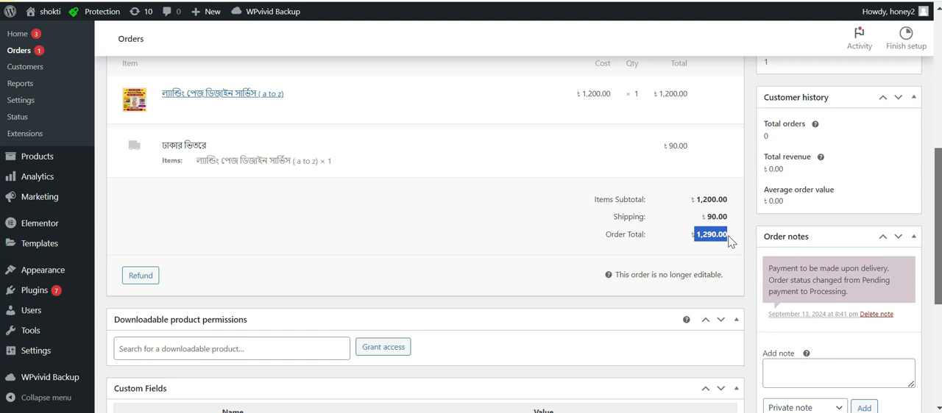
double_click(711, 235)
double_click(710, 235)
left_click(707, 234)
Change the order's status to Completed and update the order.
left_click_drag(937, 227, 941, 116)
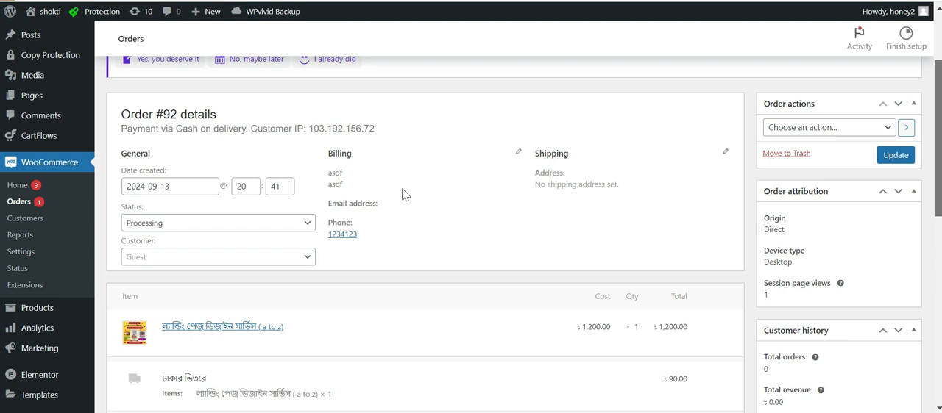
left_click_drag(123, 207, 134, 207)
left_click(149, 209)
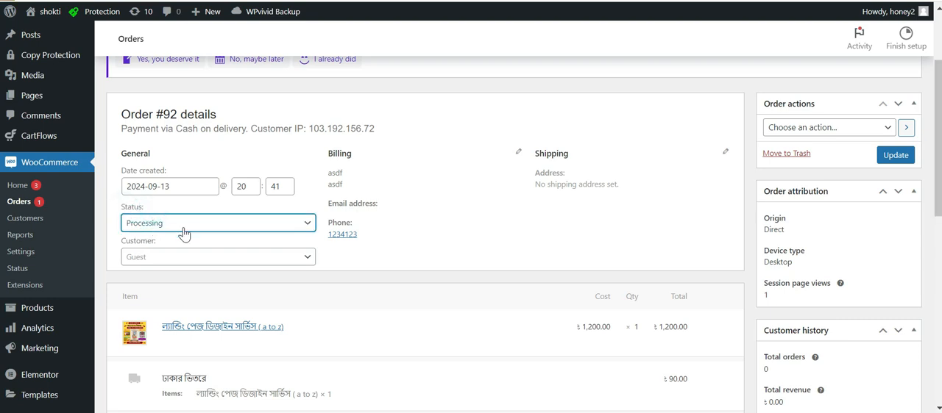
left_click(194, 222)
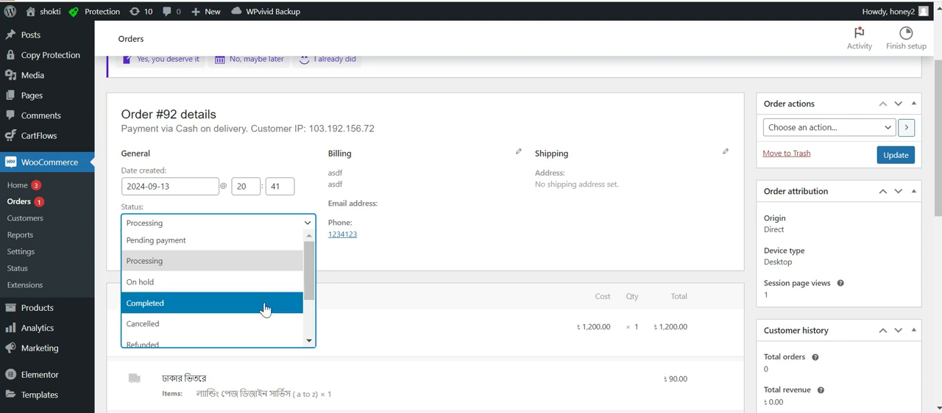
left_click_drag(308, 267, 309, 294)
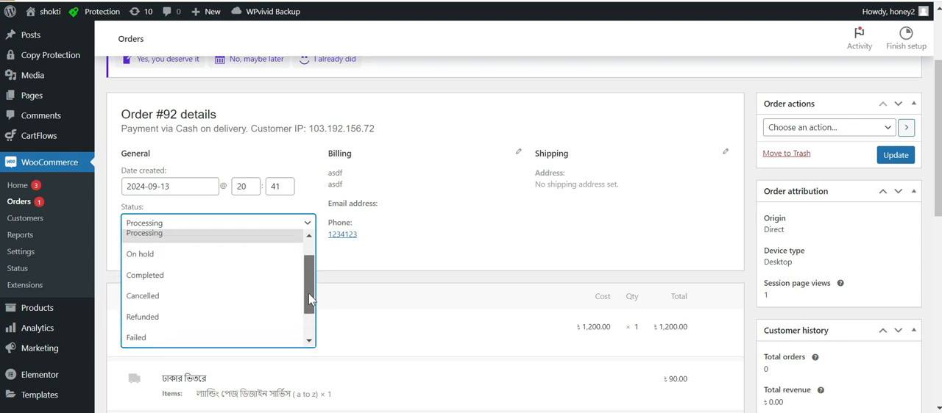
left_click(175, 286)
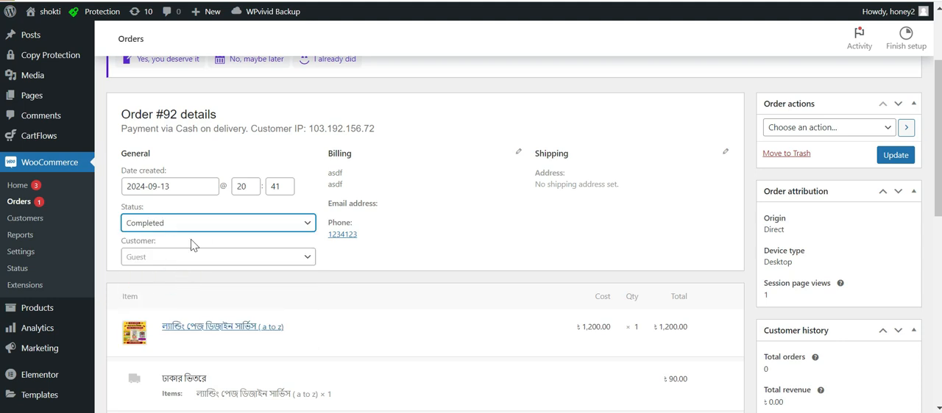
left_click(890, 157)
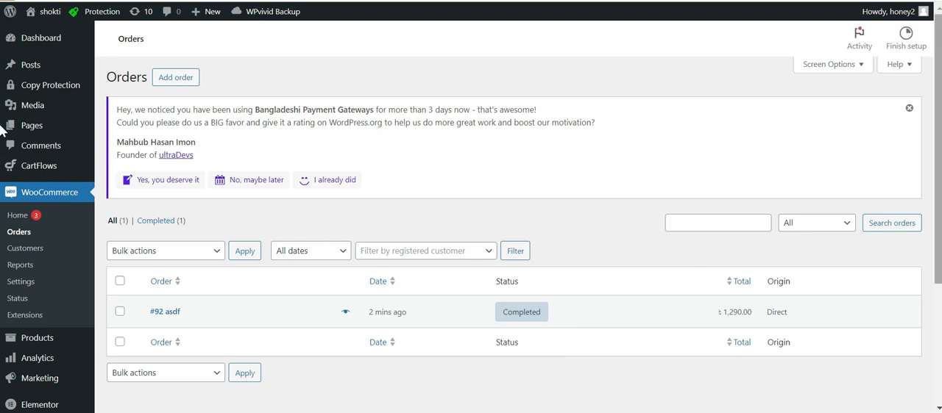
Leave the orders list and open the CartFlows dashboard.
scroll(1, 136, "down", 1)
mouse_move(77, 152)
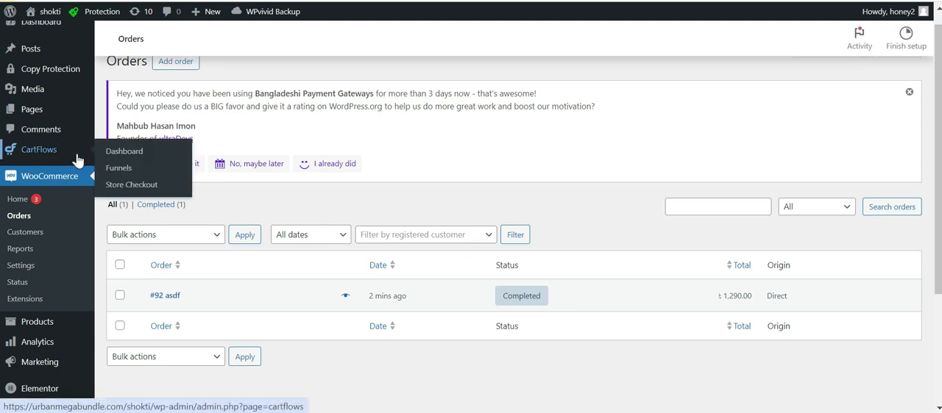
left_click(133, 151)
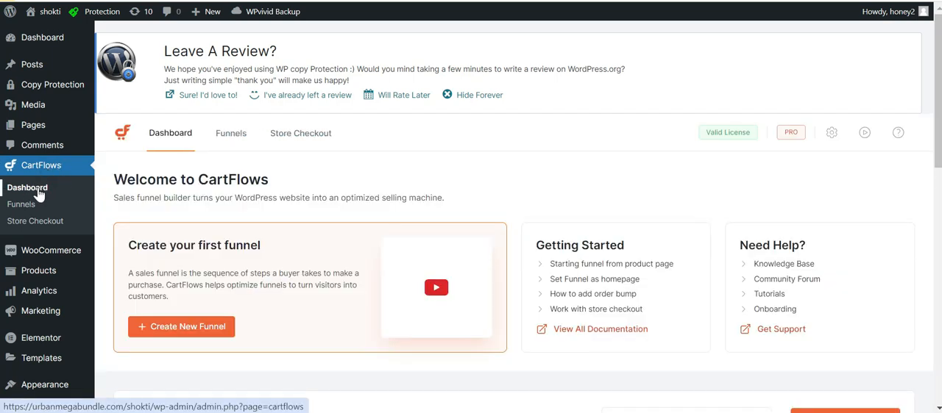
Permanently hide the WP Copy Protection review request shown above the CartFlows dashboard.
scroll(184, 106, "down", 1)
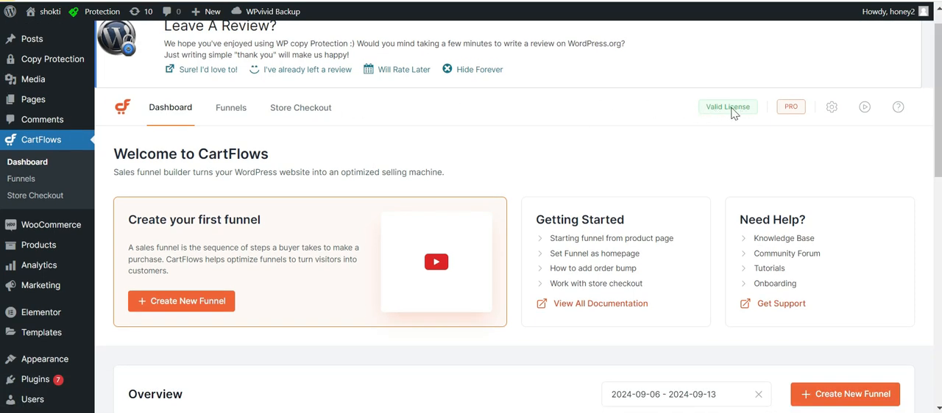
scroll(853, 80, "up", 1)
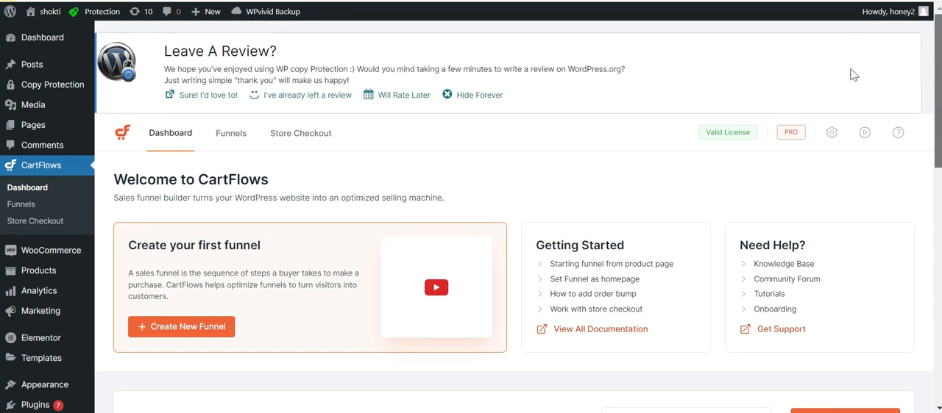
left_click(479, 96)
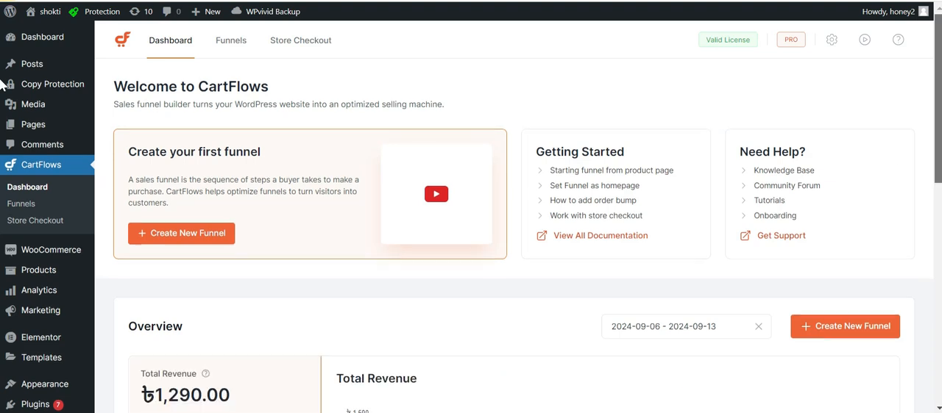
Examine the total revenue figure and the revenue chart in the CartFlows Overview section.
scroll(2, 85, "down", 3)
scroll(2, 124, "up", 2)
scroll(3, 170, "down", 3)
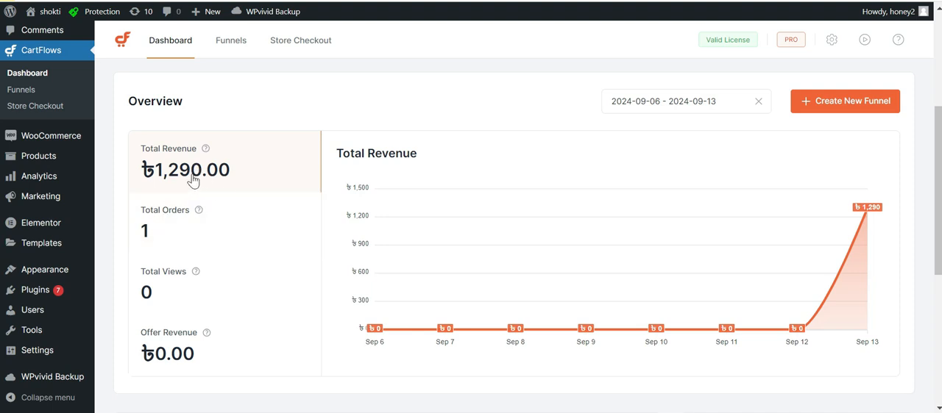
Check the payment method and value of the order listed under Recent Orders.
left_click_drag(939, 153, 933, 242)
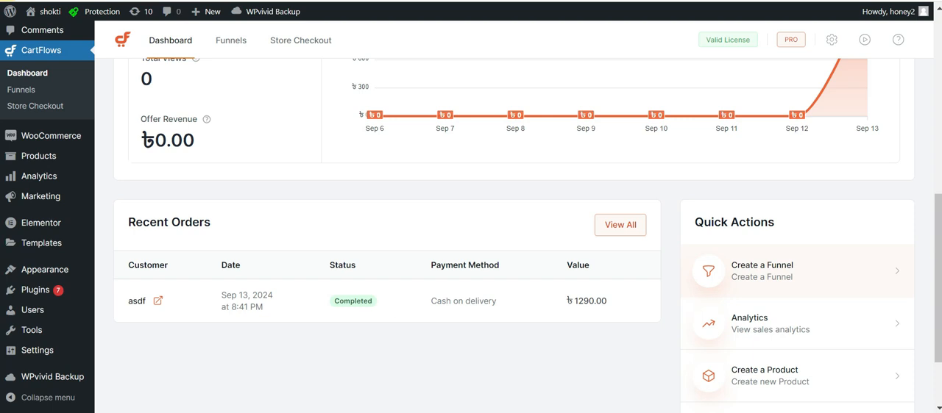
left_click_drag(498, 301, 431, 302)
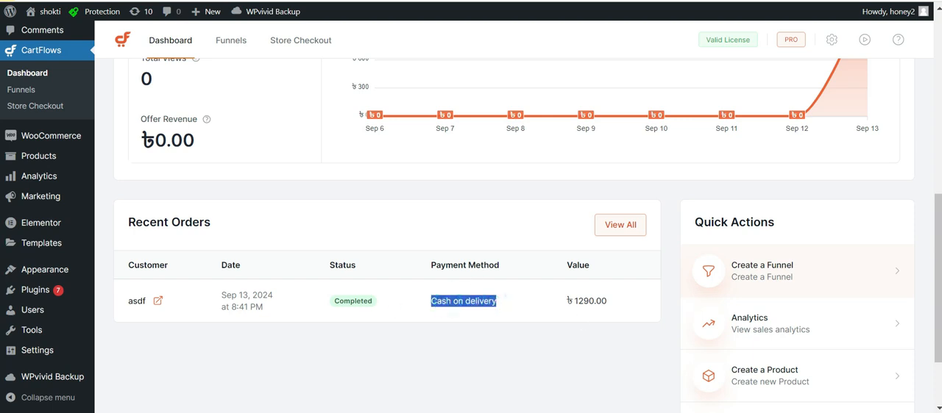
triple_click(585, 300)
left_click(584, 299)
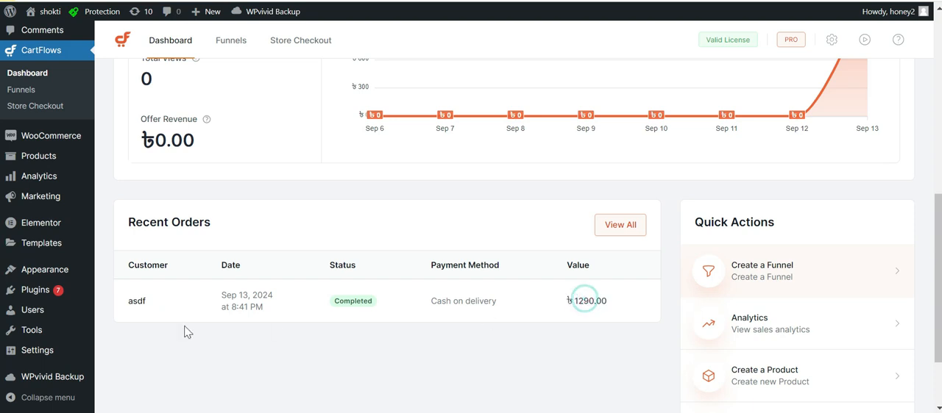
View the date range presets and calendar for the Overview statistics, close the picker and recheck the recent orders and quick actions.
left_click_drag(939, 246, 929, 165)
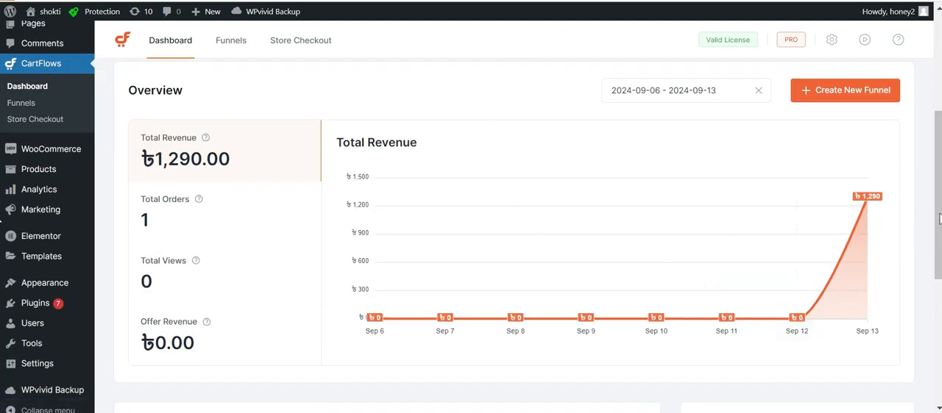
left_click(681, 90)
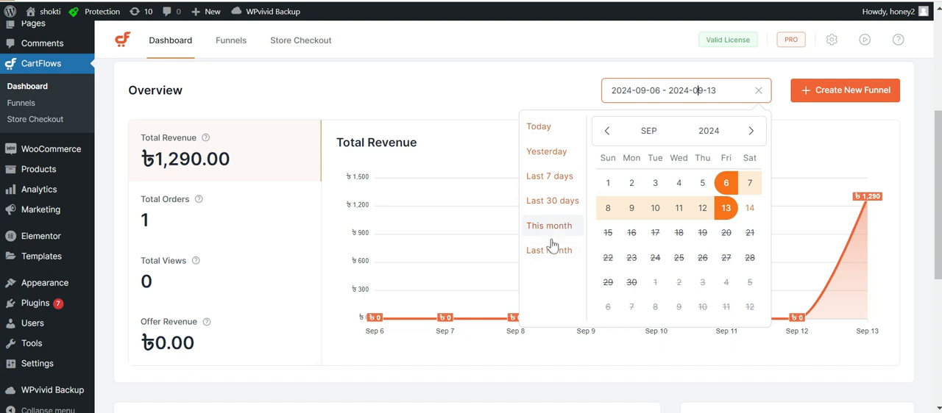
left_click(399, 86)
scroll(938, 253, "down", 4)
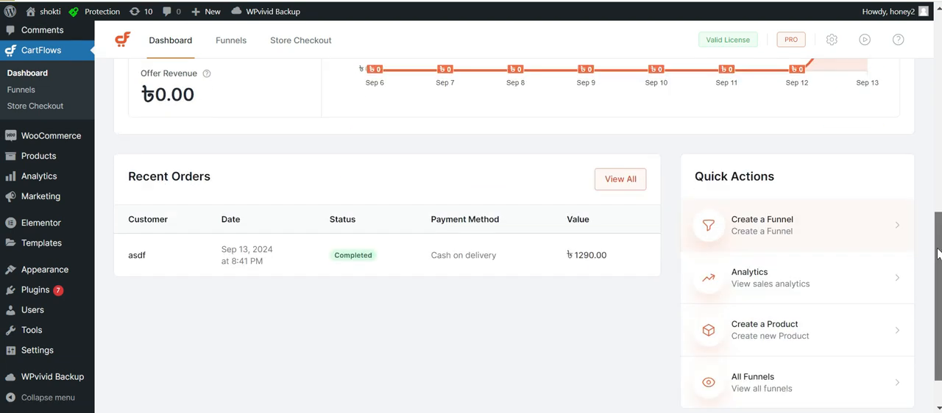
scroll(938, 253, "up", 8)
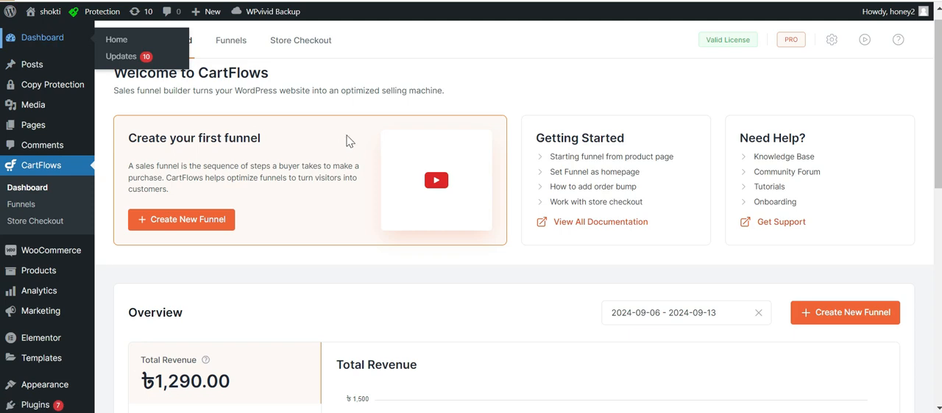
Open the WordPress dashboard home and look over its setup, news and site health widgets.
scroll(912, 133, "down", 8)
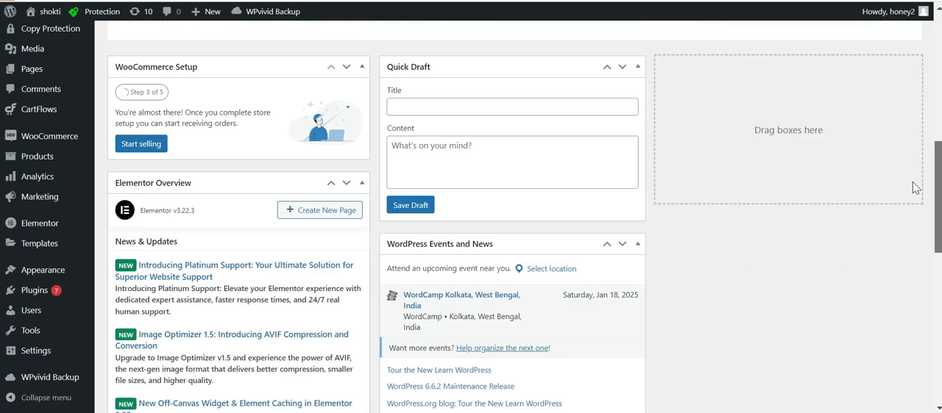
scroll(915, 188, "down", 5)
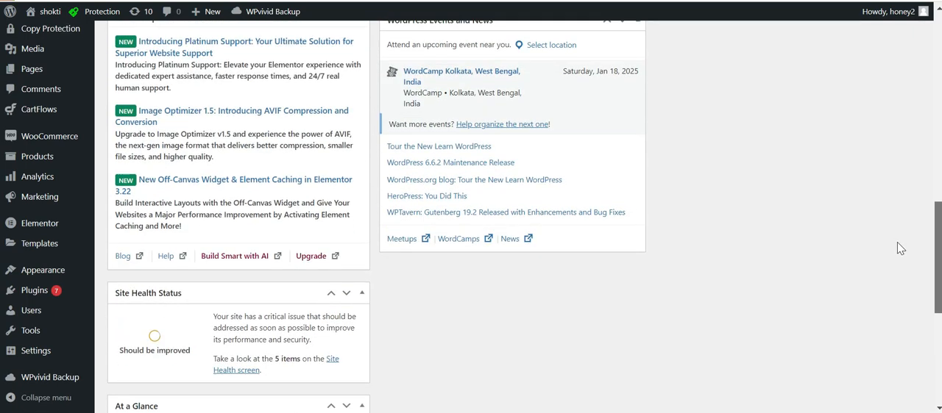
scroll(897, 309, "down", 4)
scroll(888, 91, "up", 15)
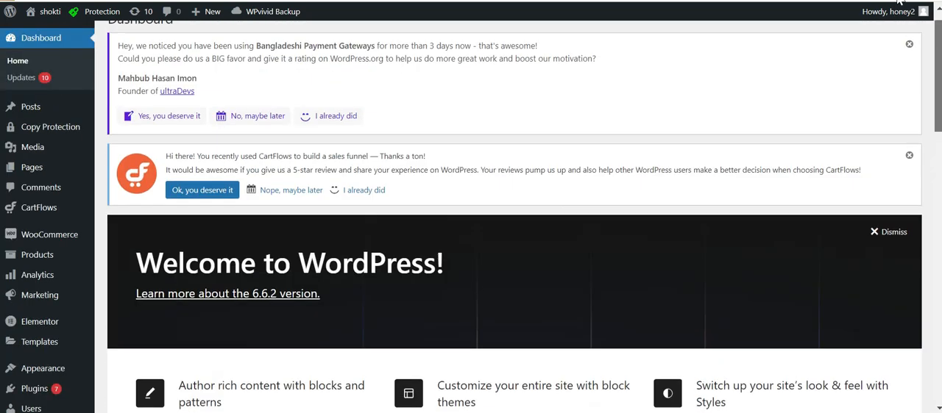